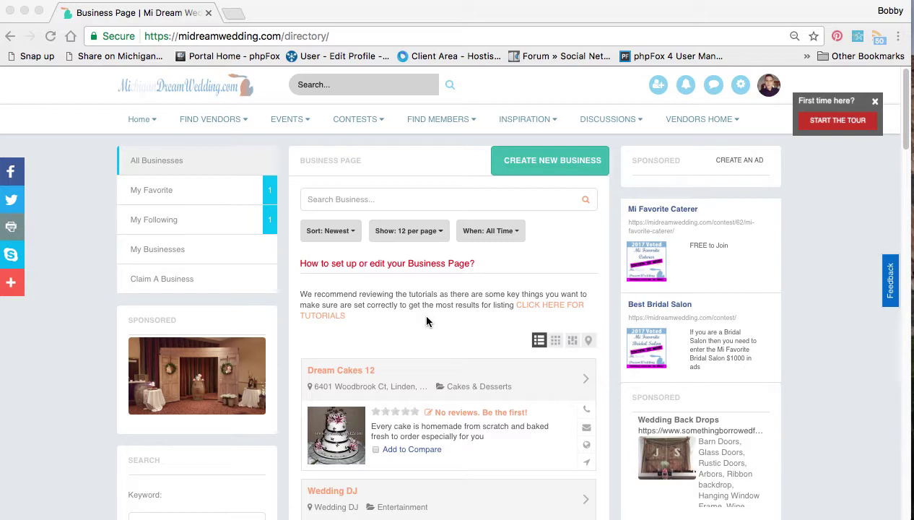
# Start creating a new business page, keeping it for personal purposes
pyautogui.scroll(-2, 565, 264)
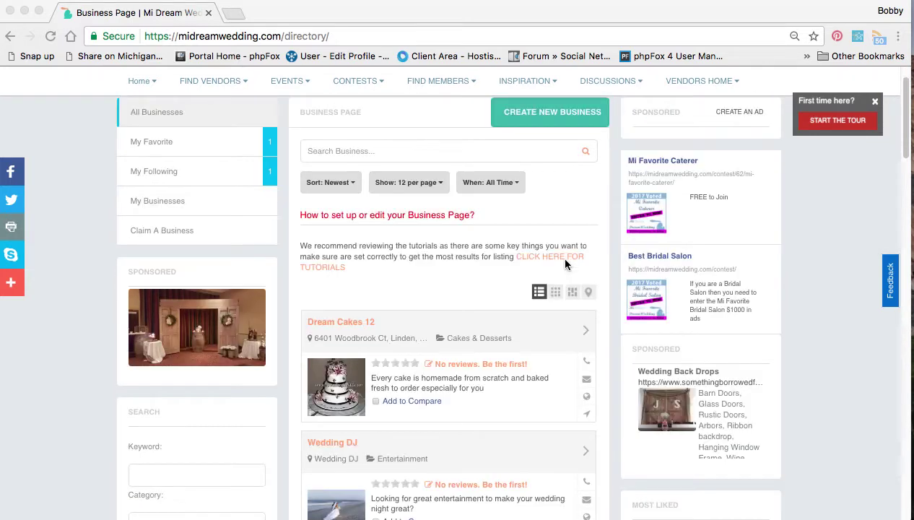
pyautogui.scroll(2, 566, 264)
pyautogui.scroll(-10, 483, 365)
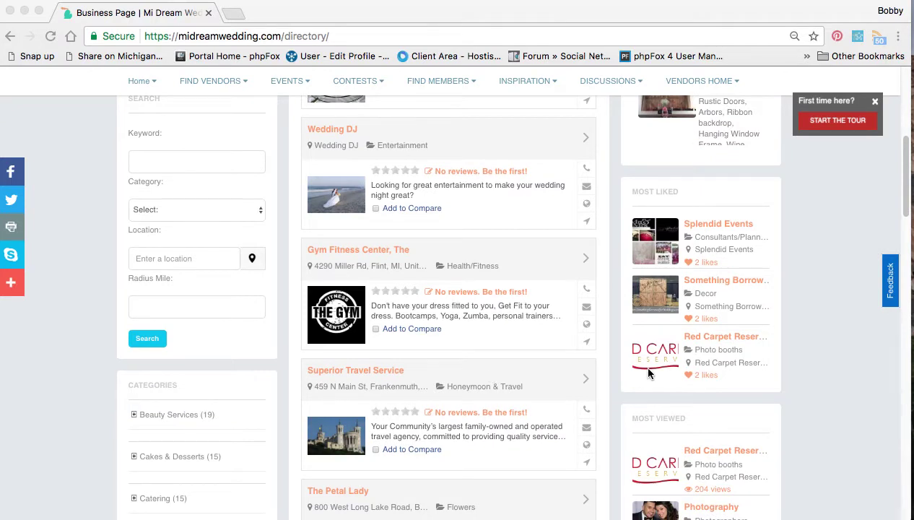
pyautogui.scroll(-9, 649, 371)
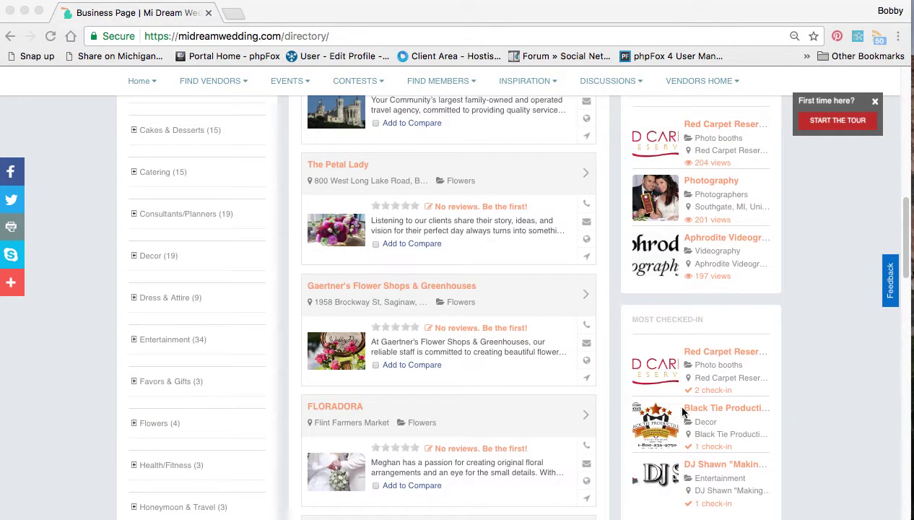
pyautogui.scroll(-3, 674, 402)
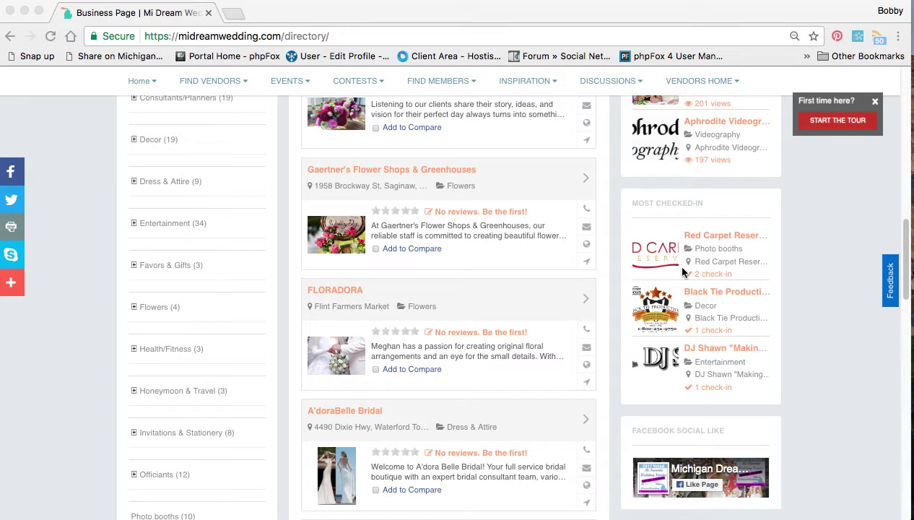
pyautogui.scroll(6, 684, 247)
pyautogui.scroll(8, 684, 247)
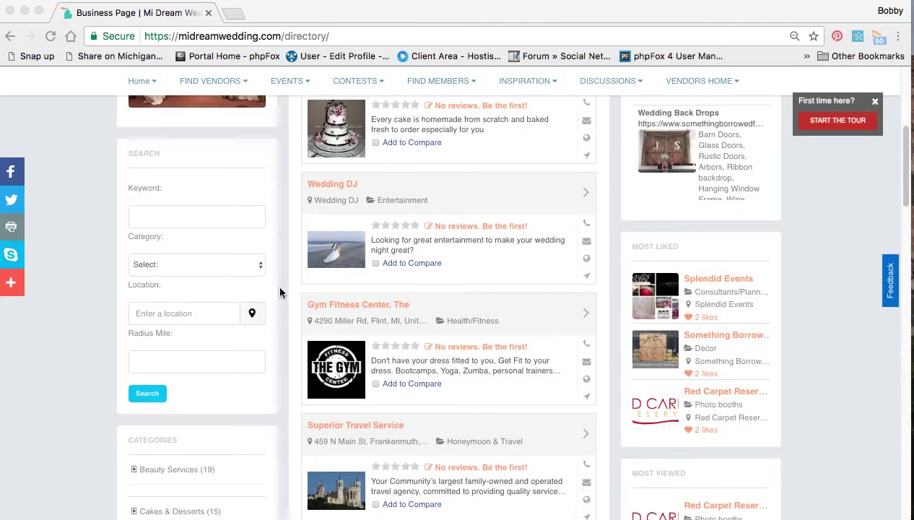
pyautogui.scroll(9, 278, 288)
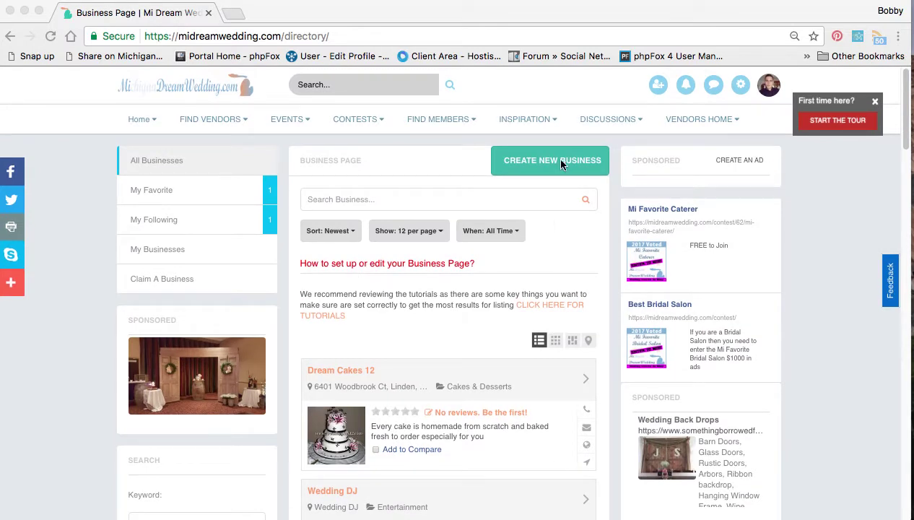
pyautogui.click(547, 165)
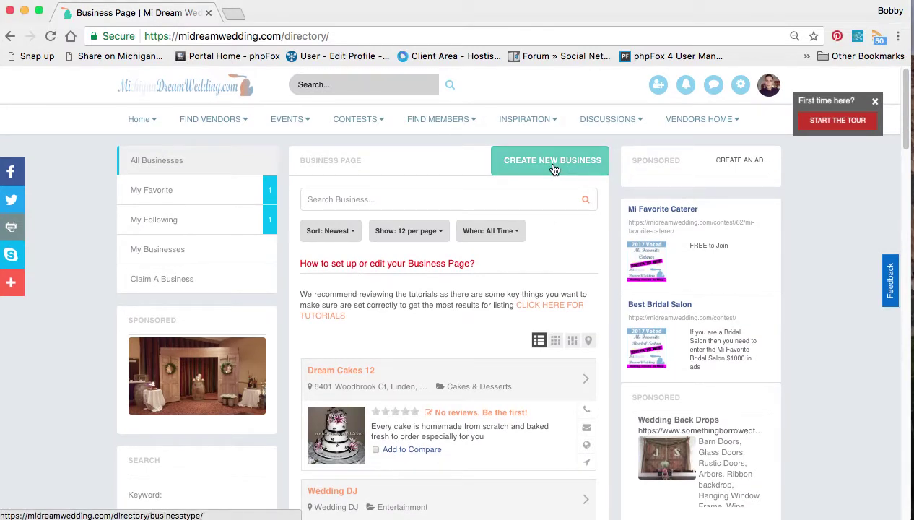
pyautogui.click(553, 169)
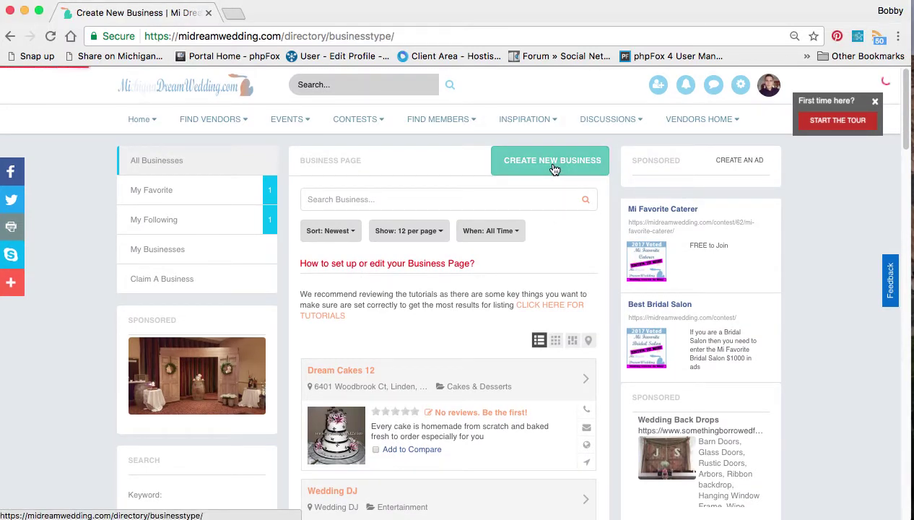
# Create the business with the Vendor Gold package ($0.00, 12 months)
pyautogui.scroll(-4, 473, 348)
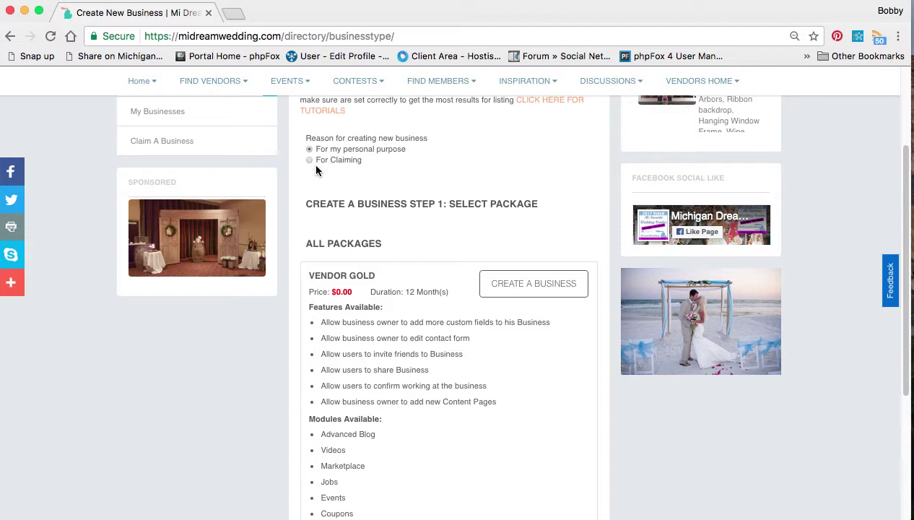
pyautogui.scroll(-2, 519, 200)
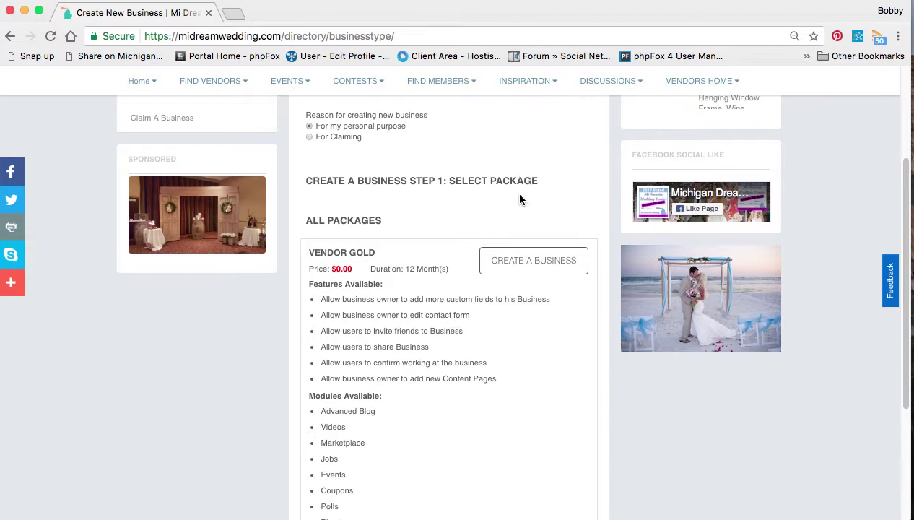
pyautogui.click(487, 233)
pyautogui.click(562, 232)
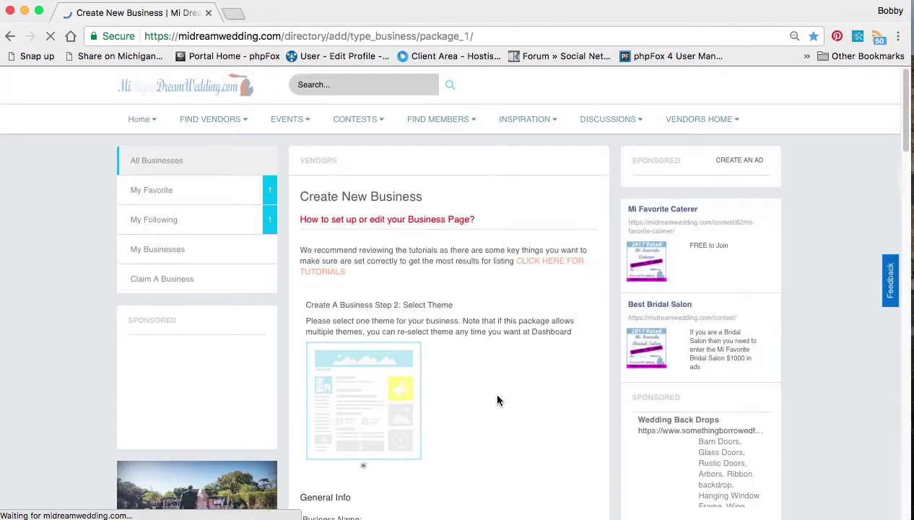
# Enter 'Wedding DJ Best' as the business name
pyautogui.scroll(-5, 497, 400)
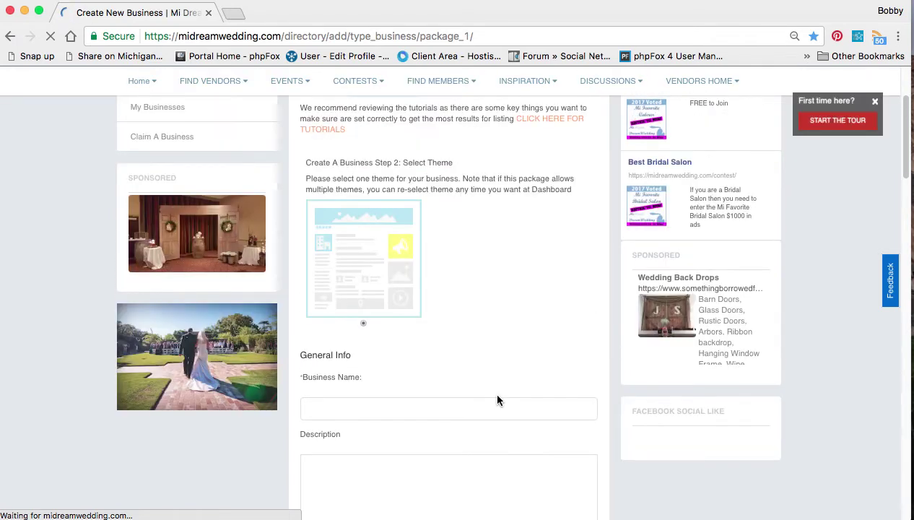
pyautogui.click(419, 423)
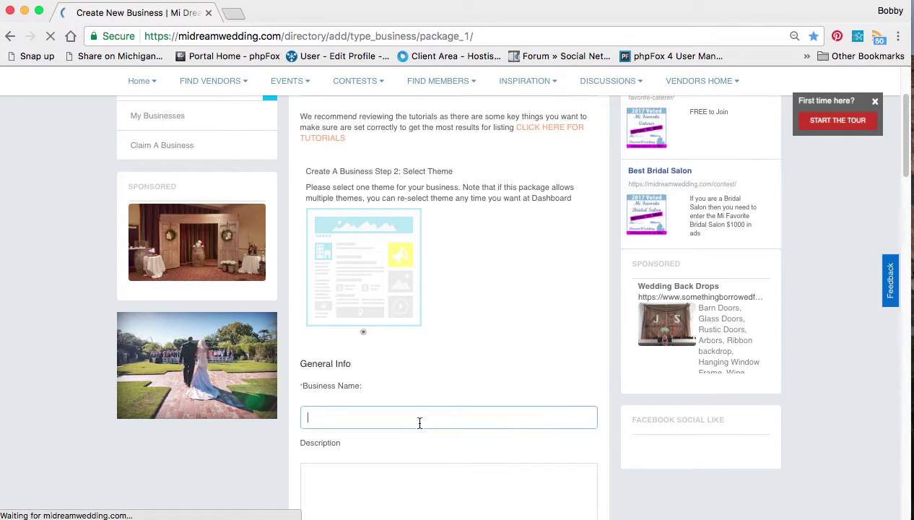
pyautogui.write('WEdding')
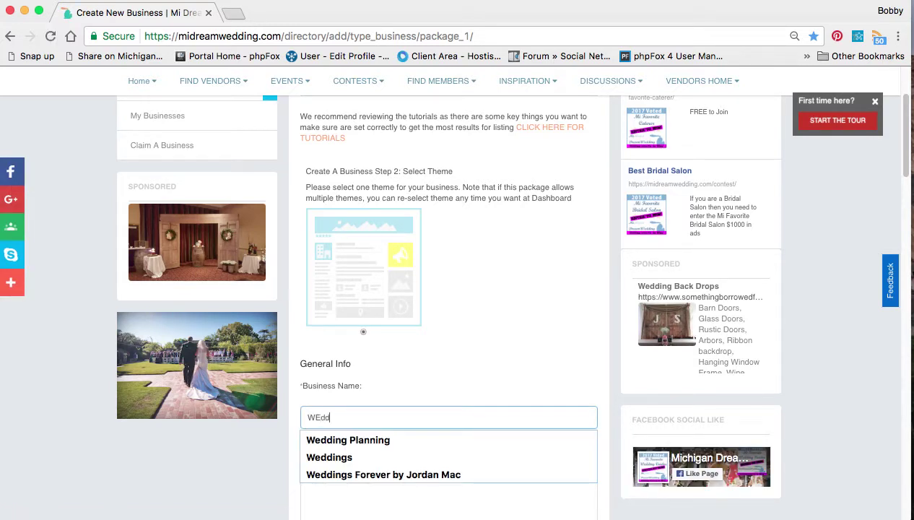
pyautogui.press('BackSpace')
pyautogui.press('BackSpace')
pyautogui.press('BackSpace')
pyautogui.press('BackSpace')
pyautogui.press('BackSpace')
pyautogui.press('BackSpace')
pyautogui.press('BackSpace')
pyautogui.write('Ed')
pyautogui.press('BackSpace')
pyautogui.press('BackSpace')
pyautogui.write('edding')
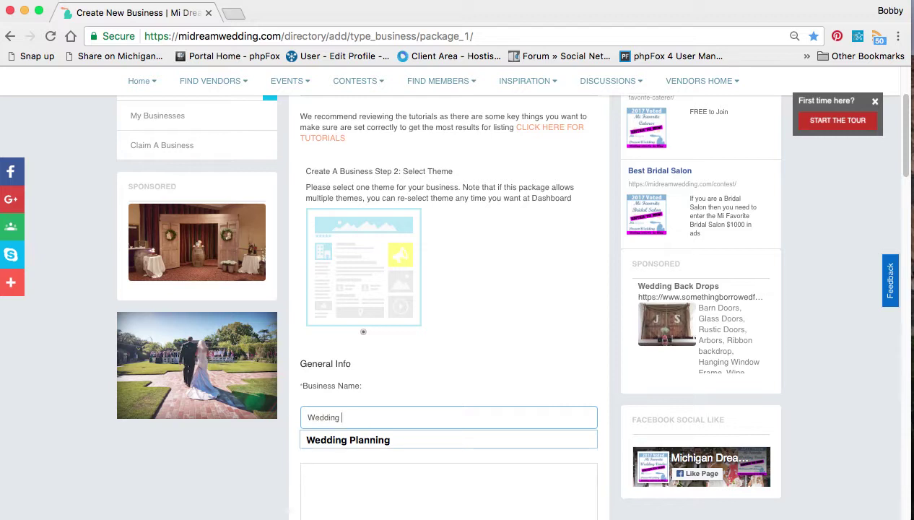
pyautogui.write(' DJ ')
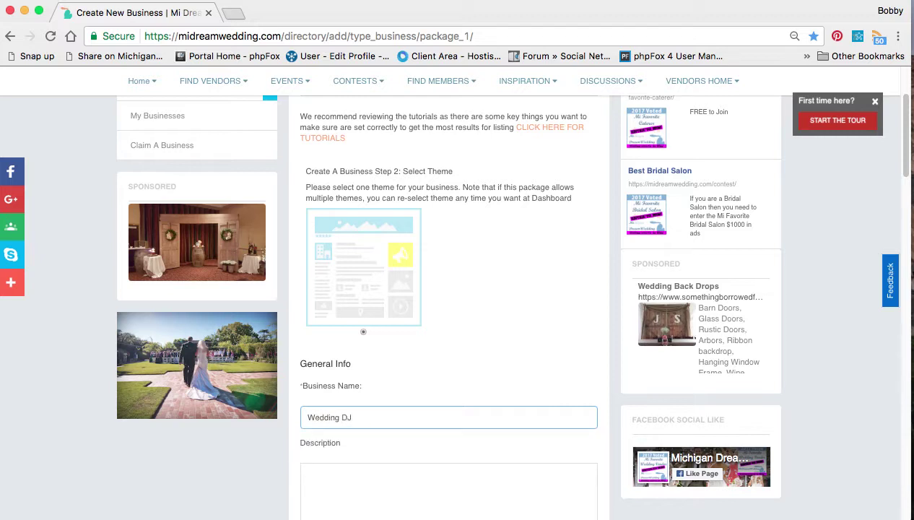
pyautogui.write('Best')
# Write 'best dj in michigan' as the business description
pyautogui.scroll(-3, 378, 381)
pyautogui.click(378, 381)
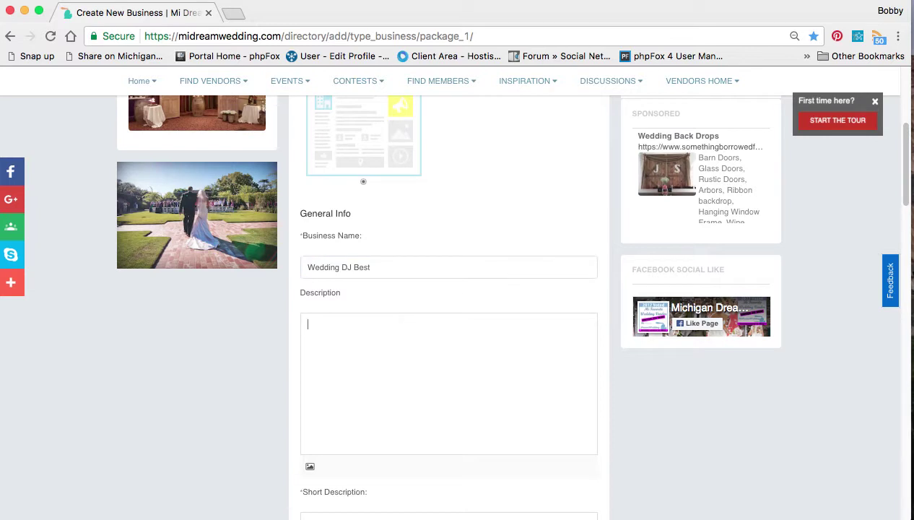
pyautogui.write('best dj in michigan')
# Enter 'Best DJ in Michigan' as the short description
pyautogui.scroll(-4, 270, 407)
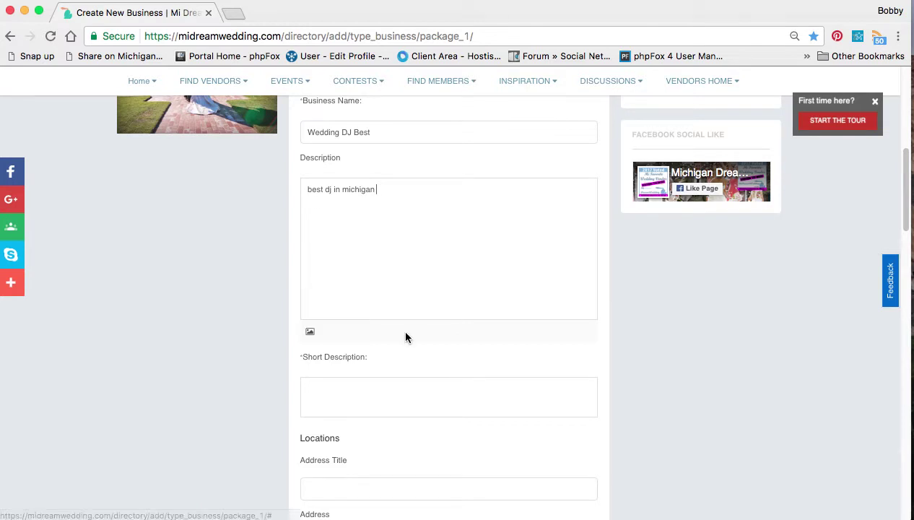
pyautogui.click(390, 399)
pyautogui.write('Best in')
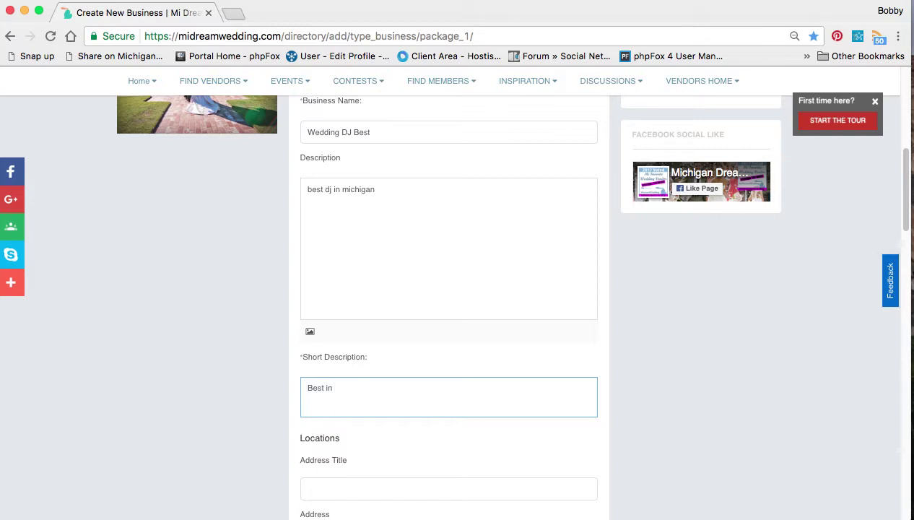
pyautogui.press('BackSpace')
pyautogui.press('BackSpace')
pyautogui.press('BackSpace')
pyautogui.write('DJ in Michigan')
pyautogui.scroll(-3, 411, 299)
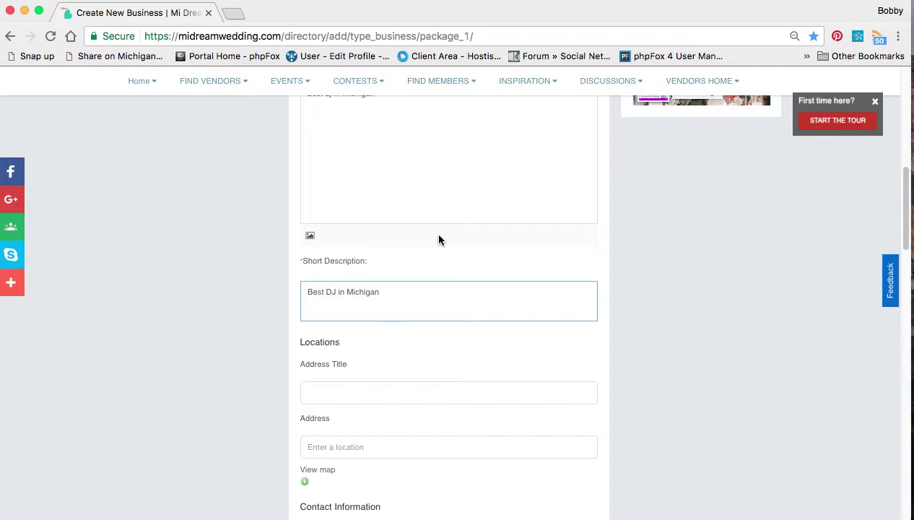
pyautogui.scroll(-4, 438, 240)
pyautogui.scroll(-2, 439, 239)
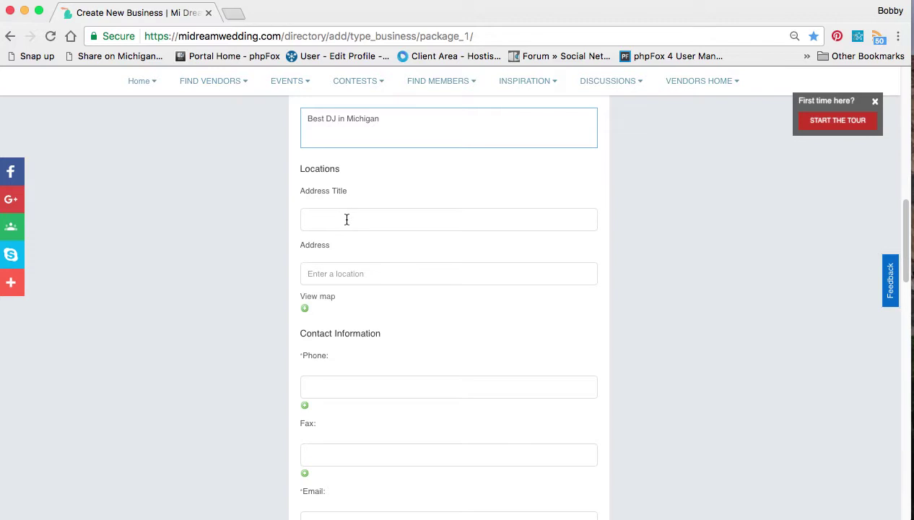
pyautogui.click(346, 220)
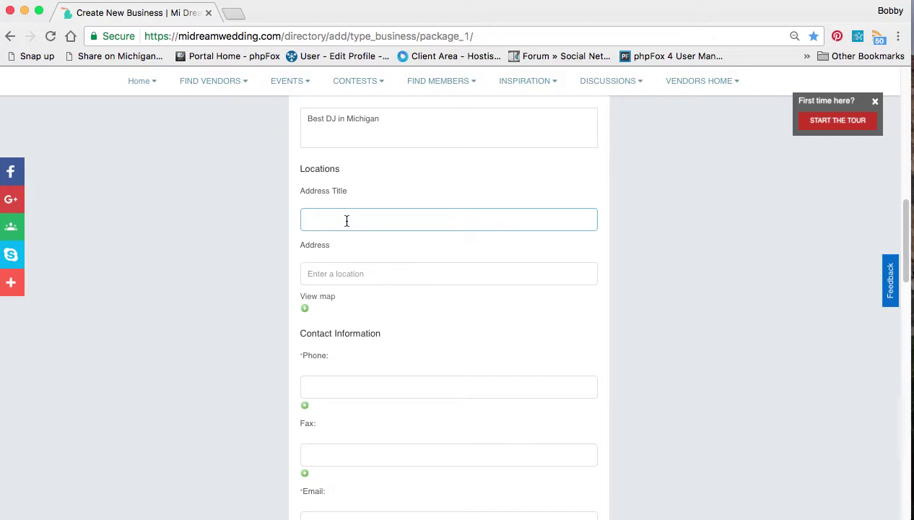
pyautogui.click(357, 278)
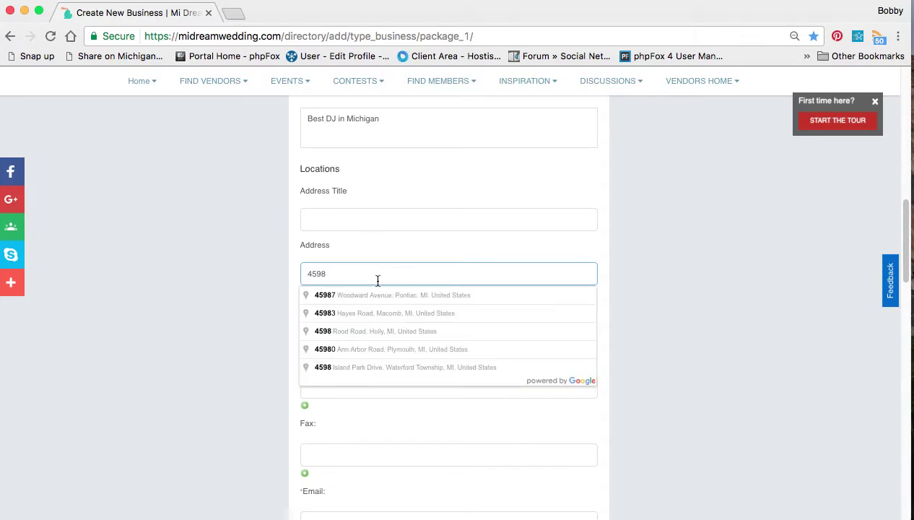
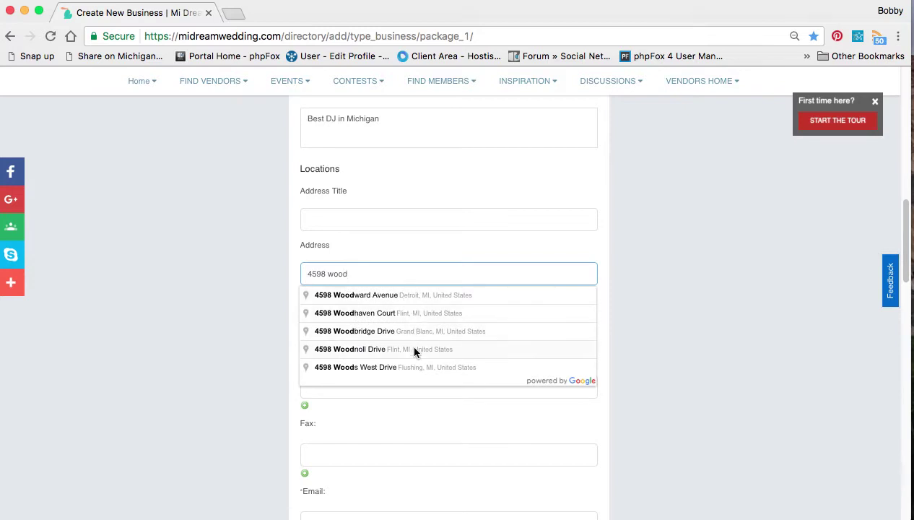
pyautogui.click(418, 296)
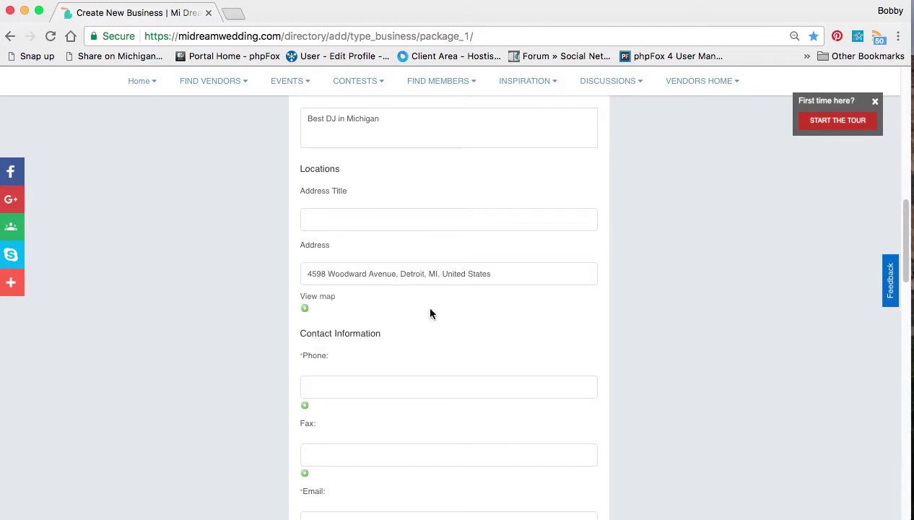
# Enter the business phone number and contact e-mail address
pyautogui.scroll(-3, 404, 332)
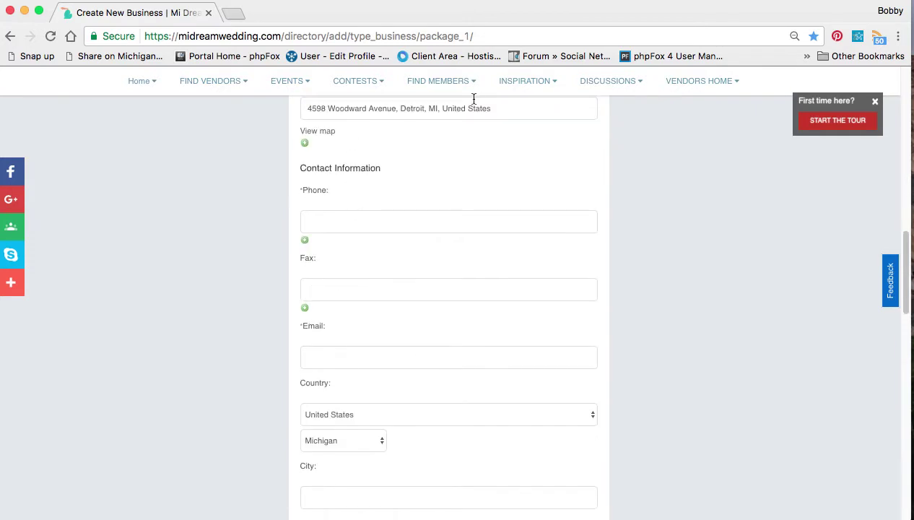
pyautogui.click(390, 216)
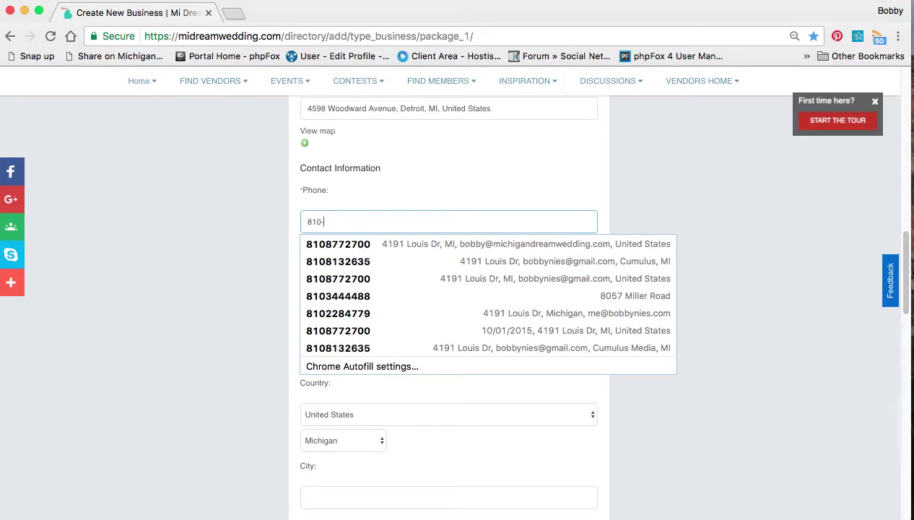
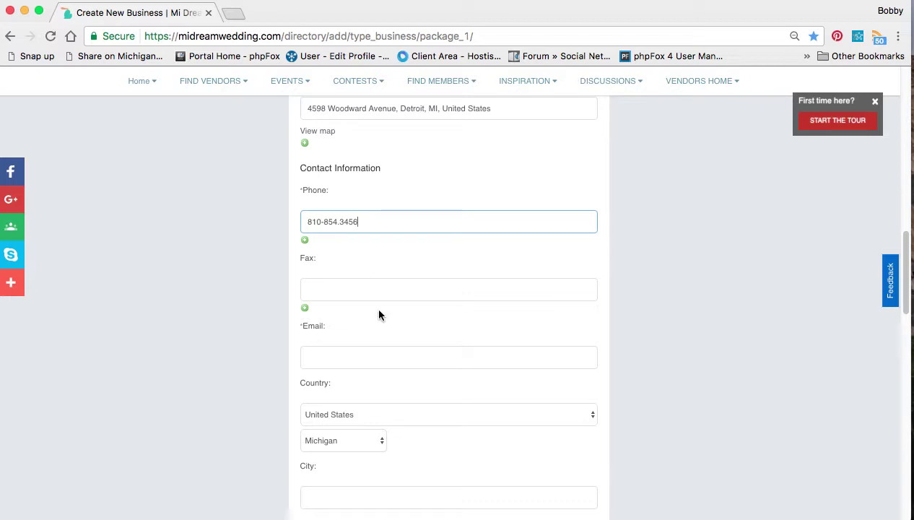
pyautogui.click(368, 365)
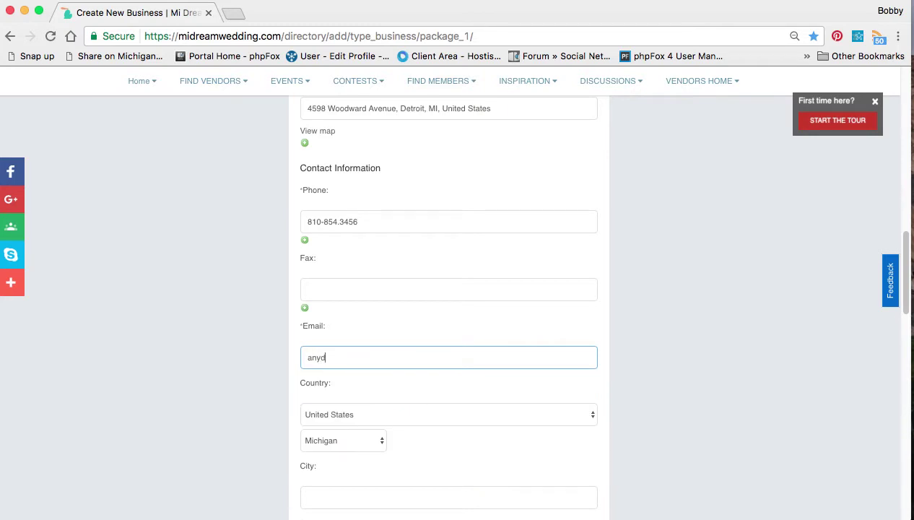
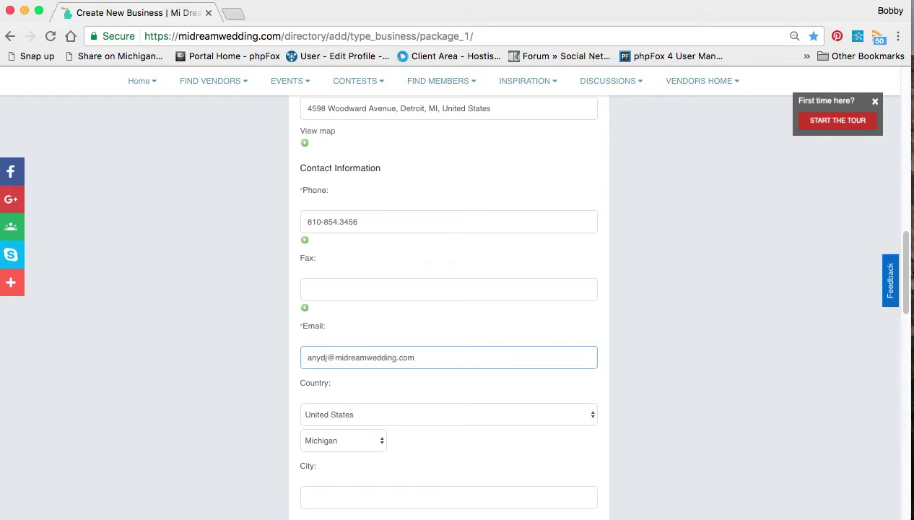
# Fill in city Detroit, province Michigan and ZIP code 48567
pyautogui.scroll(-5, 373, 355)
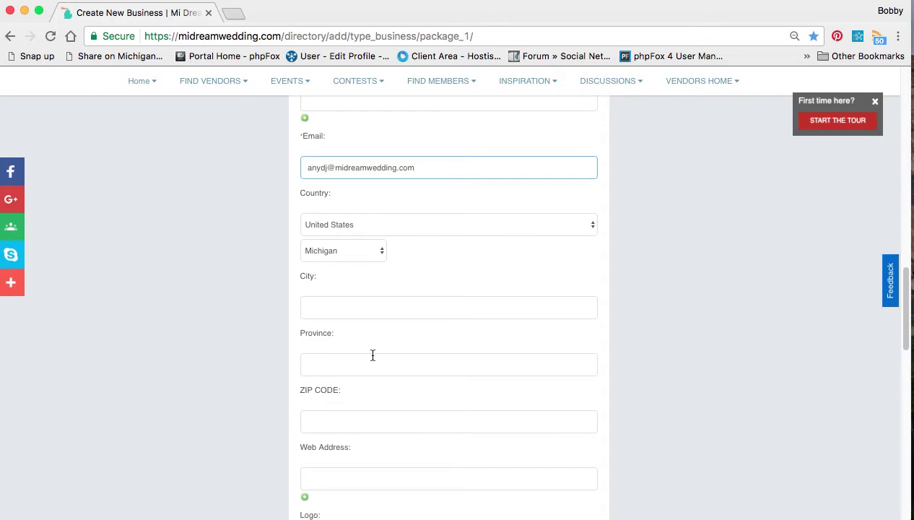
pyautogui.click(354, 306)
pyautogui.write('Detr')
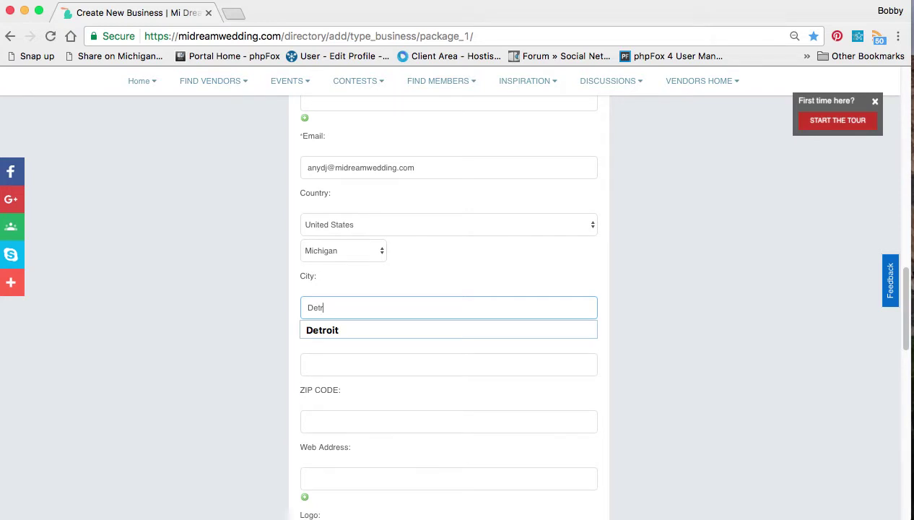
pyautogui.write('oit')
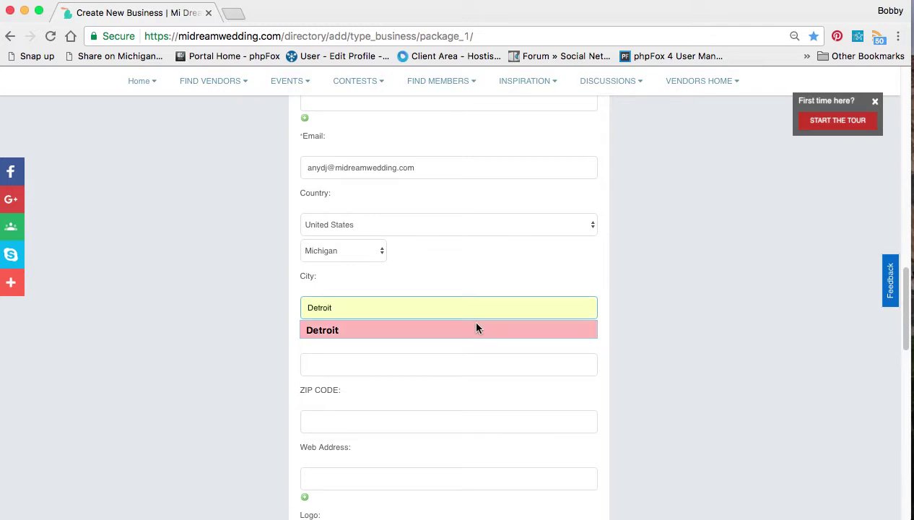
pyautogui.click(467, 369)
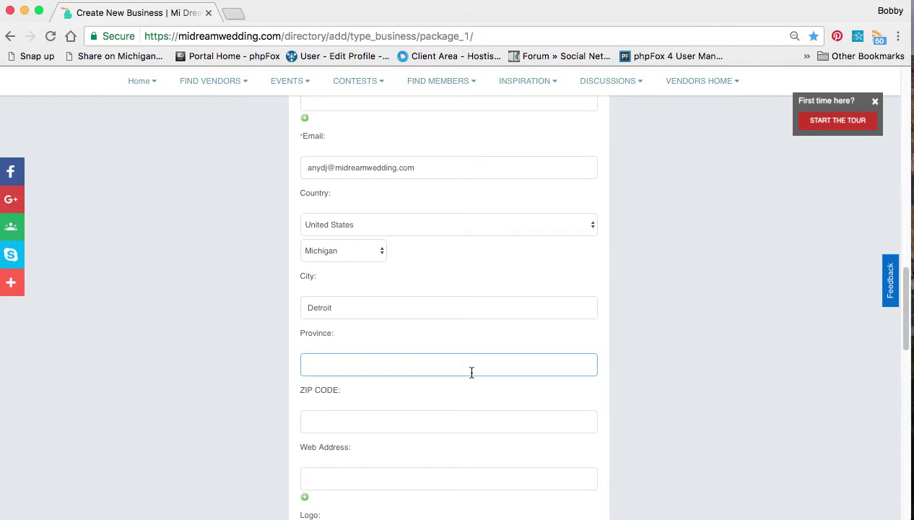
pyautogui.click(469, 370)
pyautogui.write('Mi')
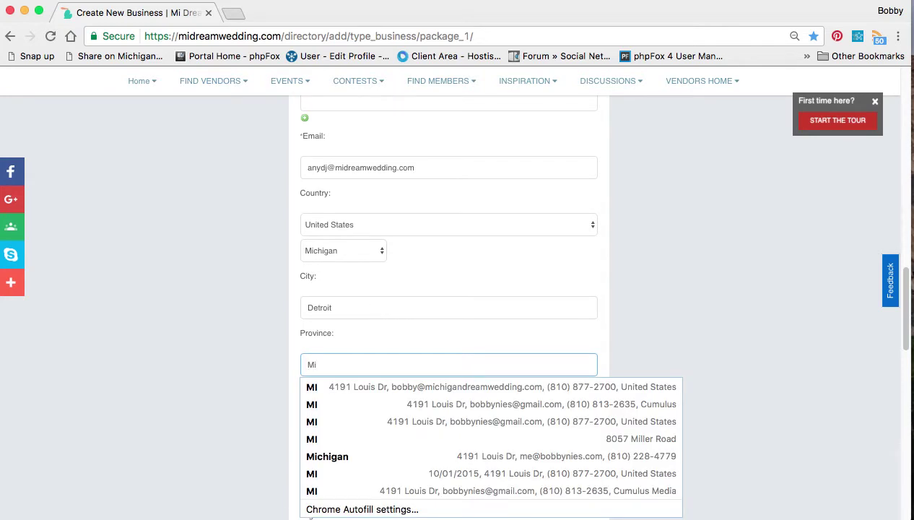
pyautogui.write('chigan')
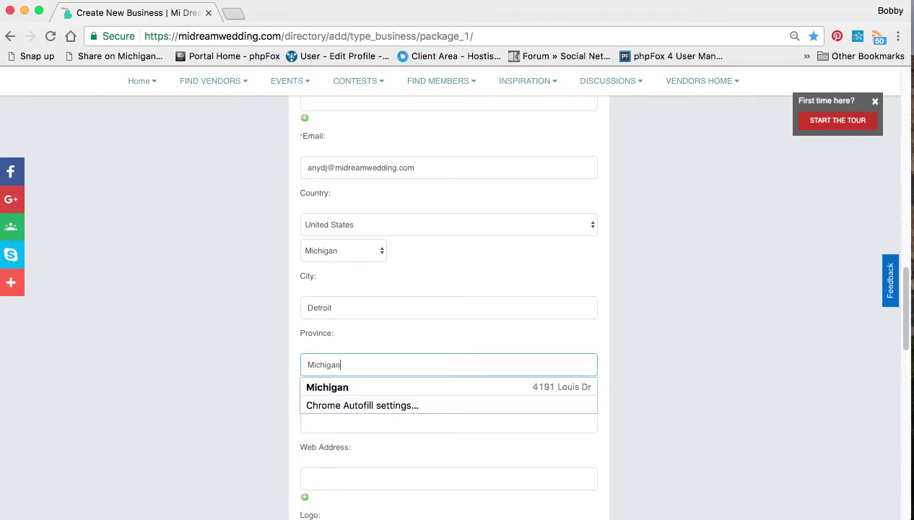
pyautogui.press('Tab')
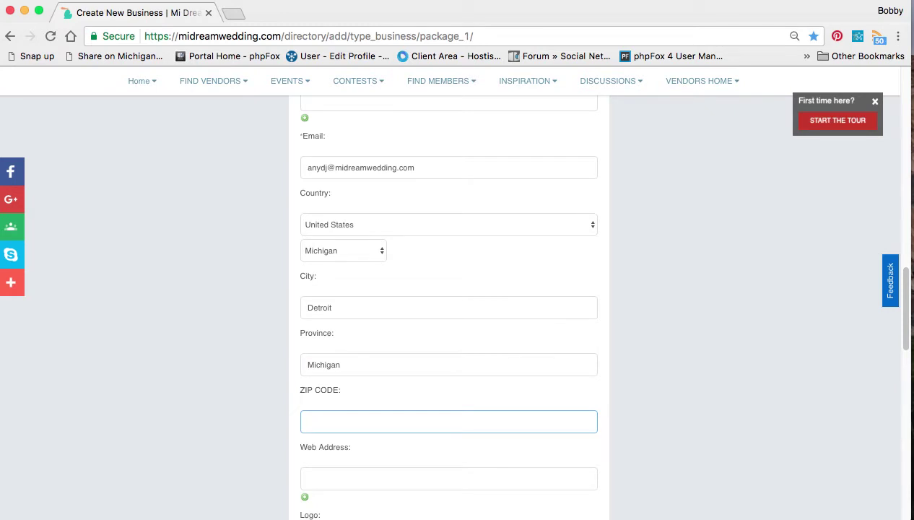
pyautogui.write('48567')
pyautogui.scroll(-5, 485, 401)
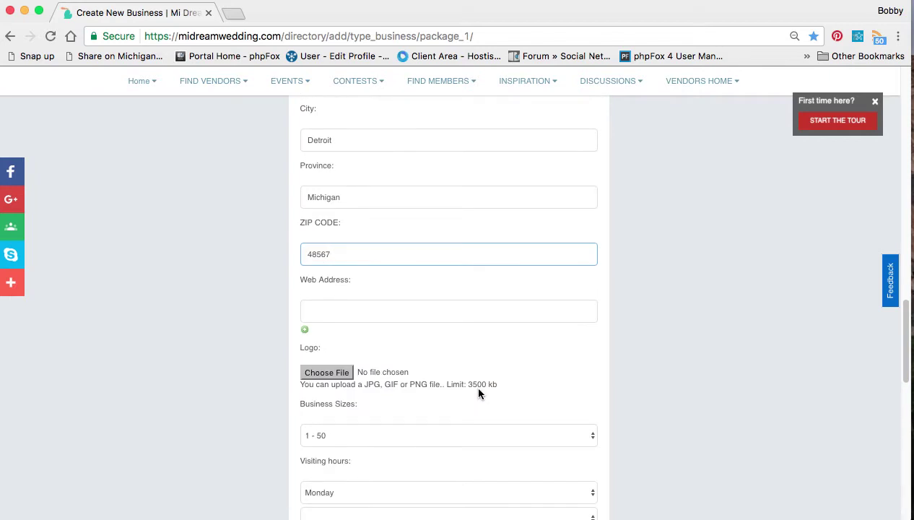
pyautogui.scroll(-1, 473, 383)
pyautogui.click(393, 306)
pyautogui.write('www.')
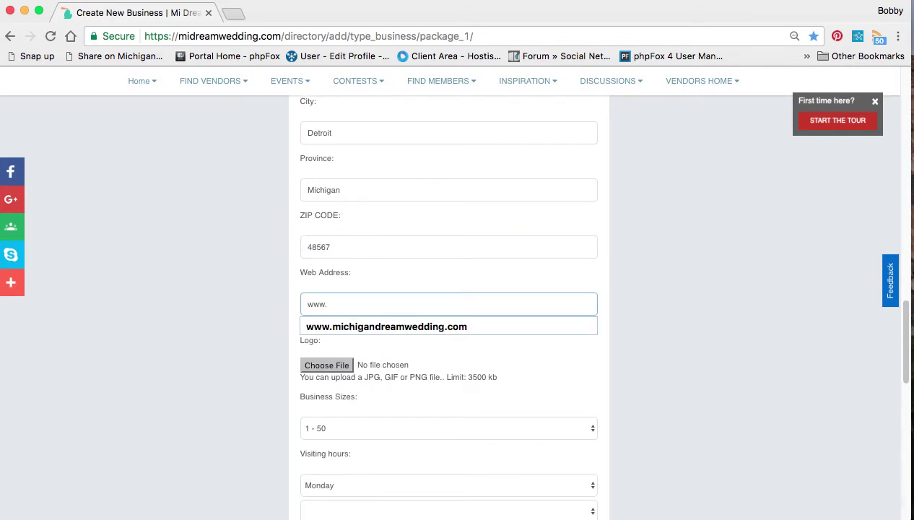
pyautogui.click(307, 325)
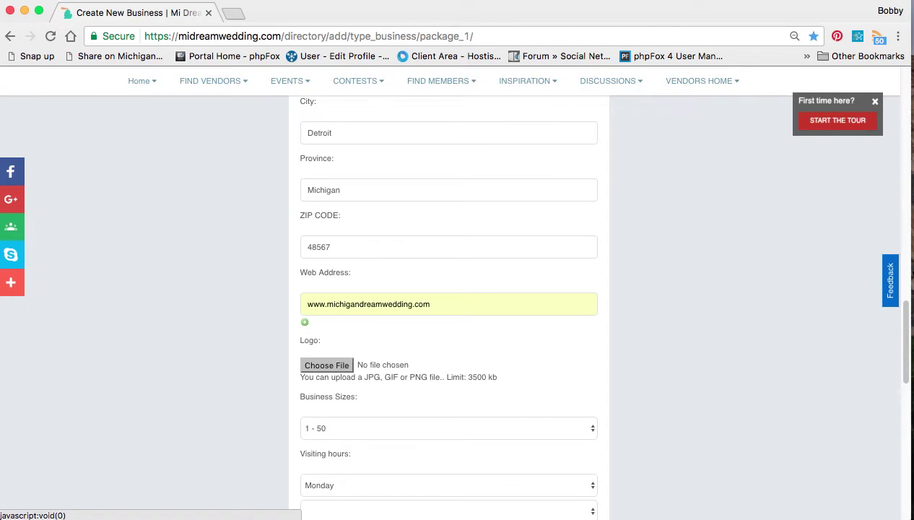
pyautogui.scroll(-5, 369, 284)
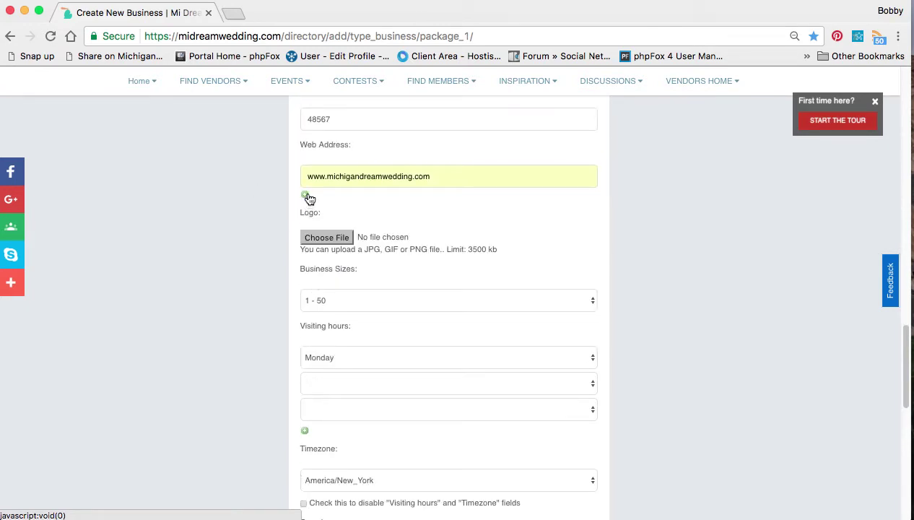
pyautogui.click(307, 199)
# Upload AdobeStock_42840059.jpeg from Adobe Stock Photos as the business logo
pyautogui.click(336, 240)
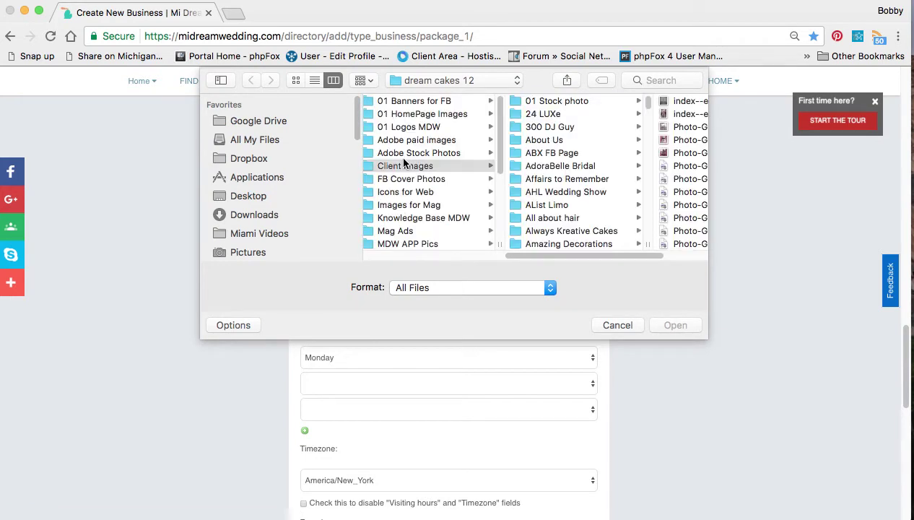
pyautogui.click(404, 154)
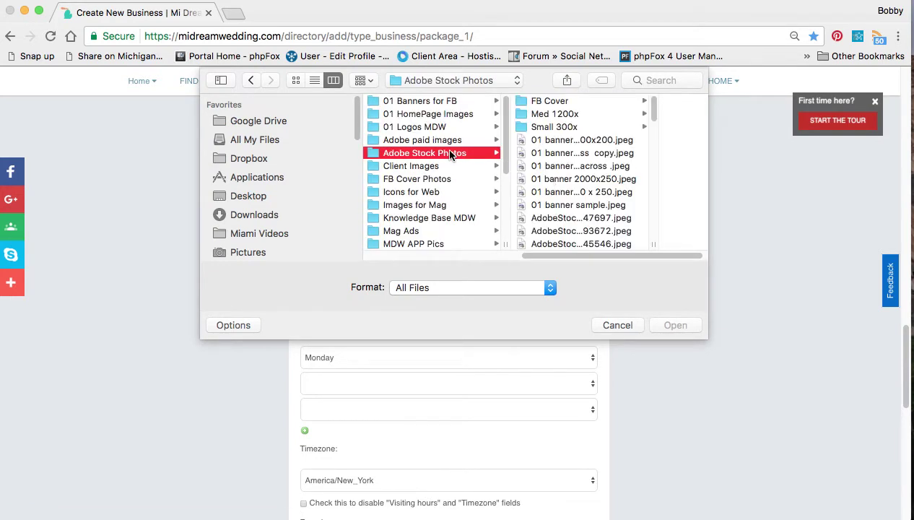
pyautogui.click(569, 204)
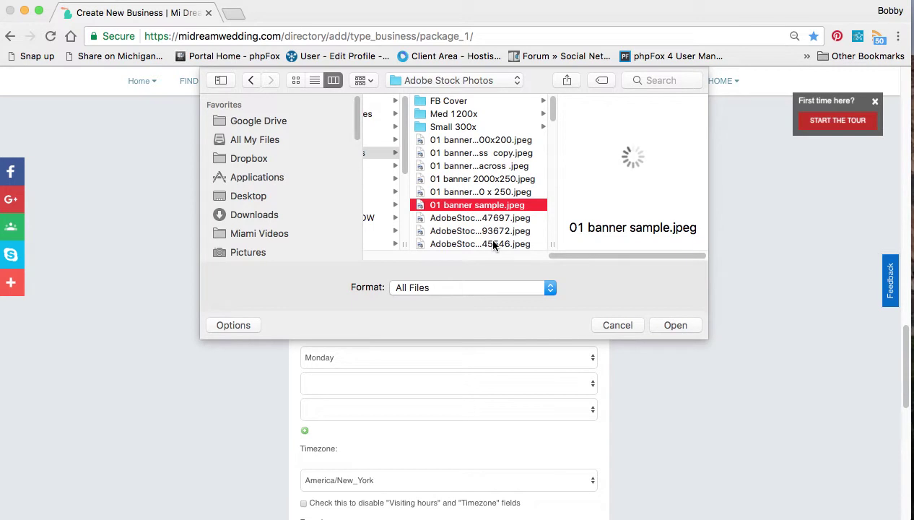
pyautogui.click(493, 243)
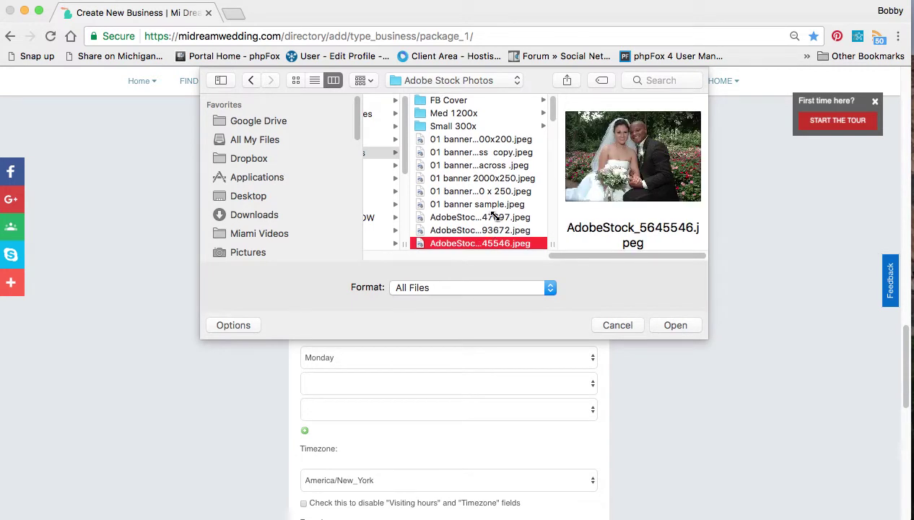
pyautogui.scroll(-5, 494, 217)
pyautogui.click(494, 214)
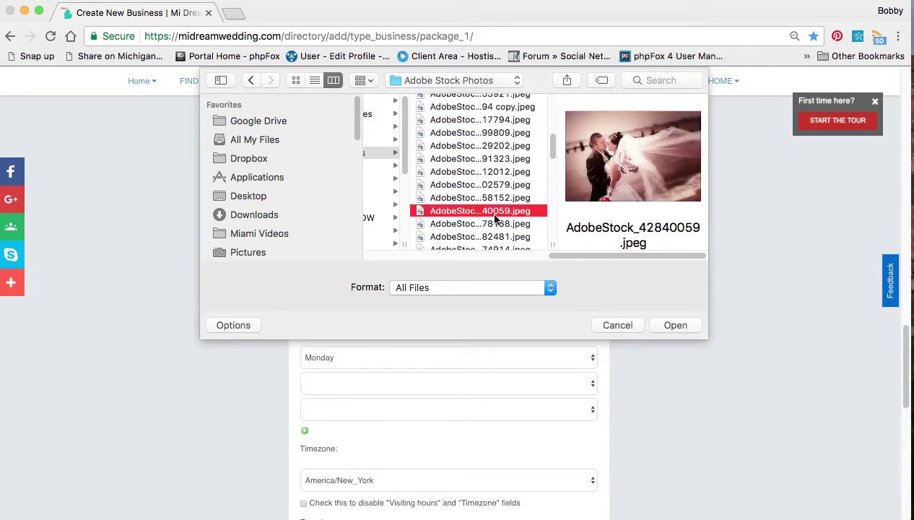
pyautogui.click(680, 329)
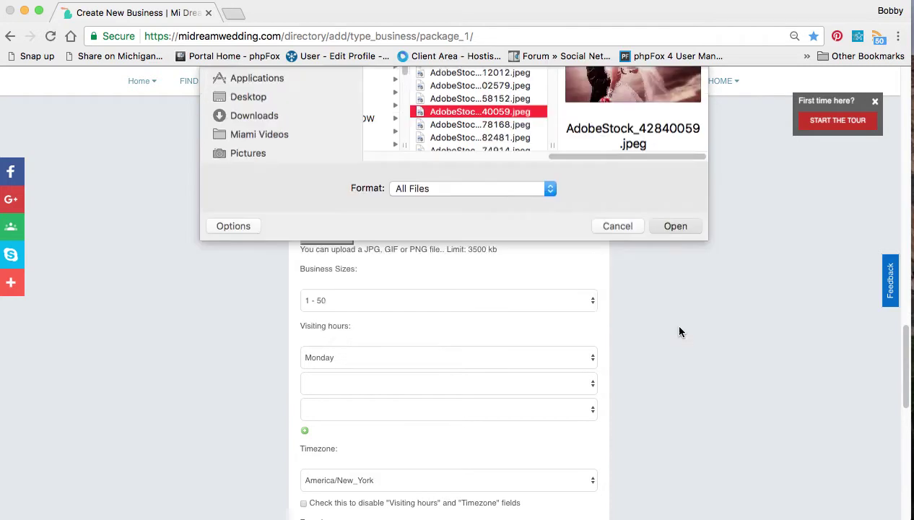
pyautogui.scroll(-3, 466, 315)
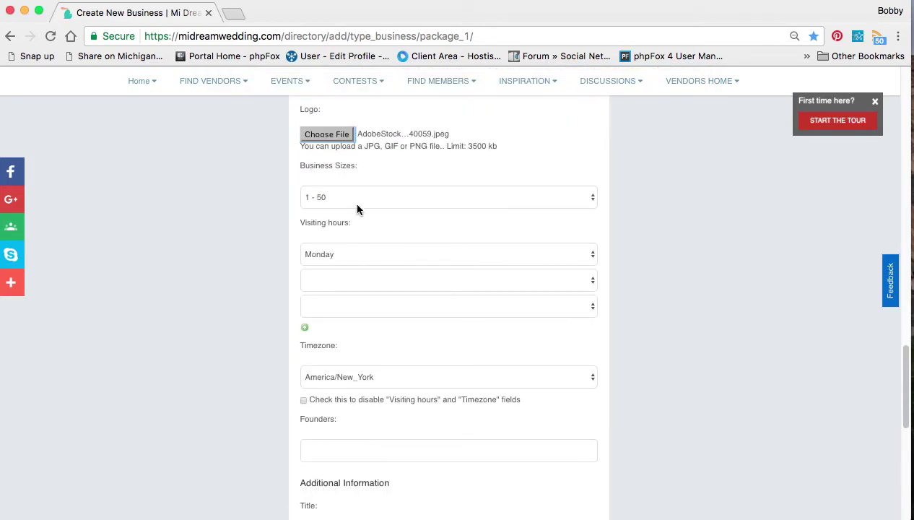
pyautogui.click(356, 200)
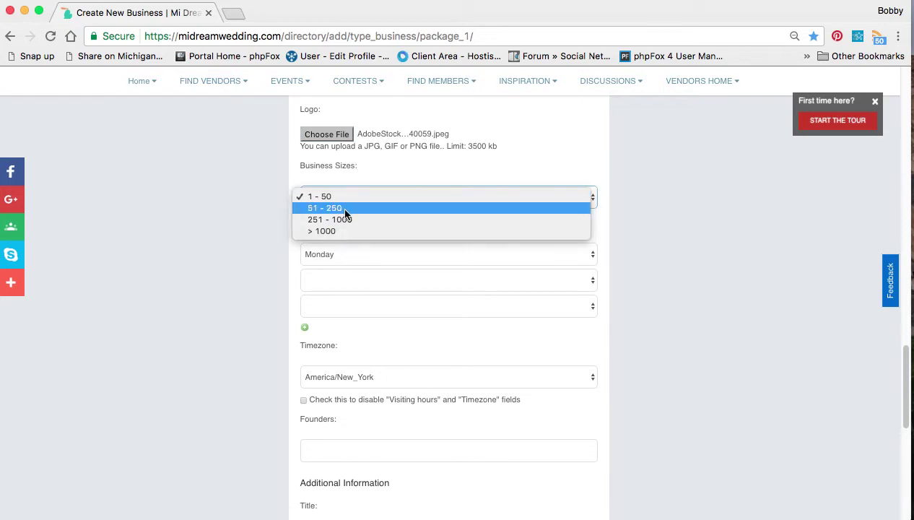
# Keep business size 1 - 50 and set Monday visiting hours to 08:00 AM–05:00 PM
pyautogui.click(341, 191)
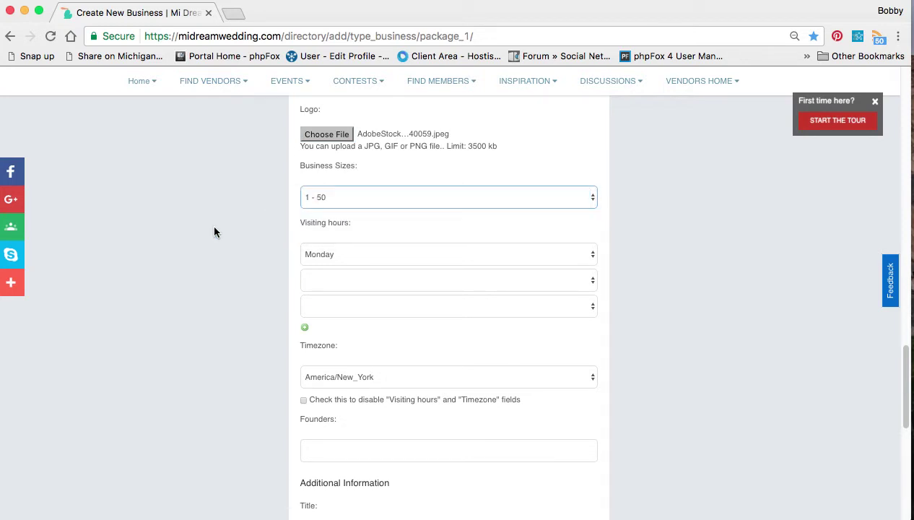
pyautogui.scroll(-3, 252, 272)
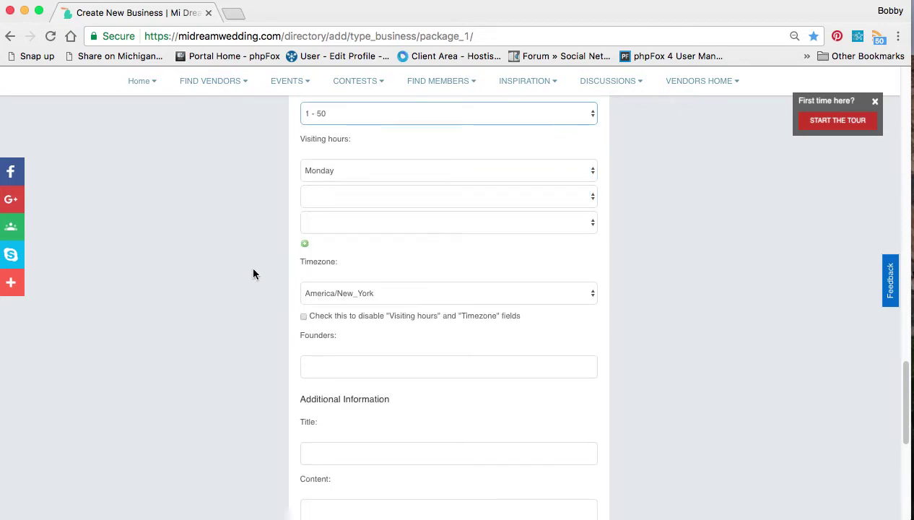
pyautogui.click(371, 170)
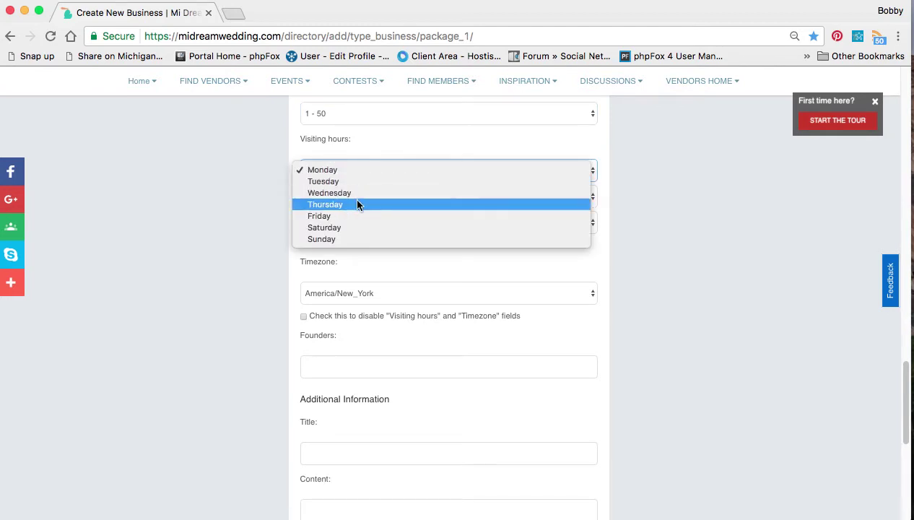
pyautogui.click(353, 170)
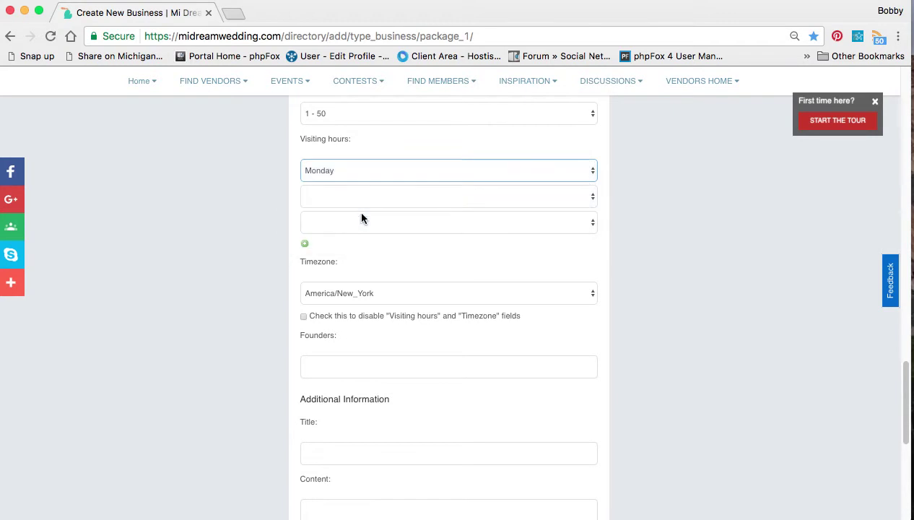
pyautogui.click(360, 201)
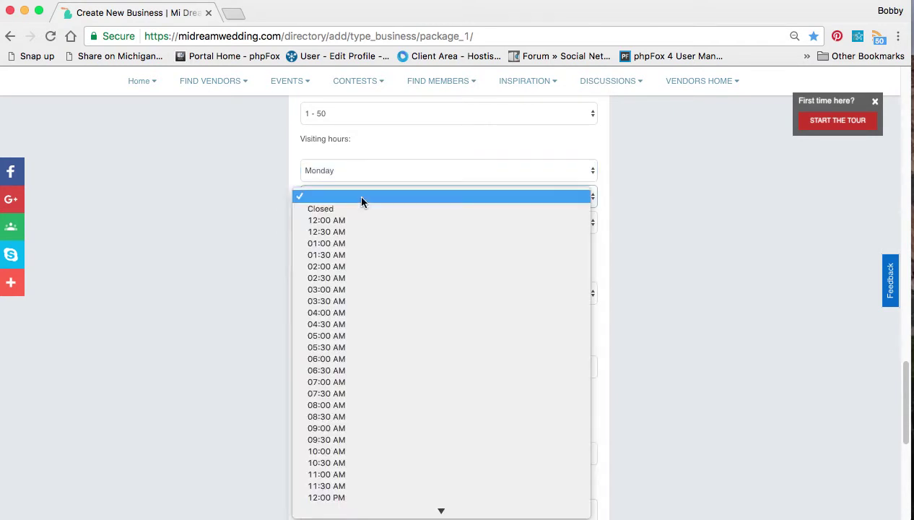
pyautogui.click(350, 404)
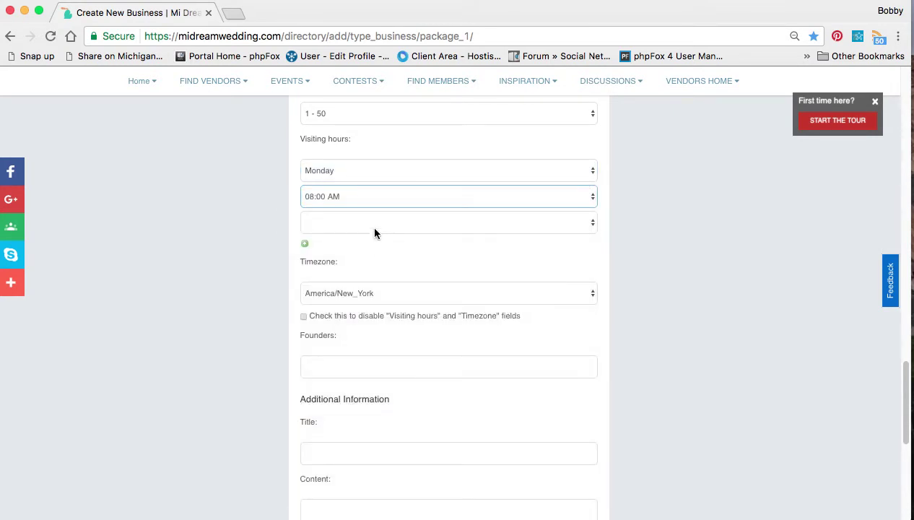
pyautogui.click(373, 228)
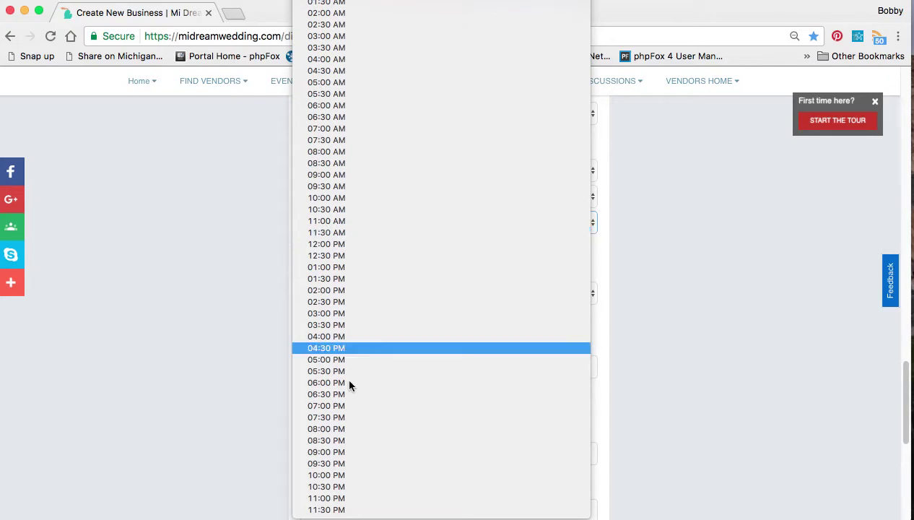
pyautogui.click(345, 358)
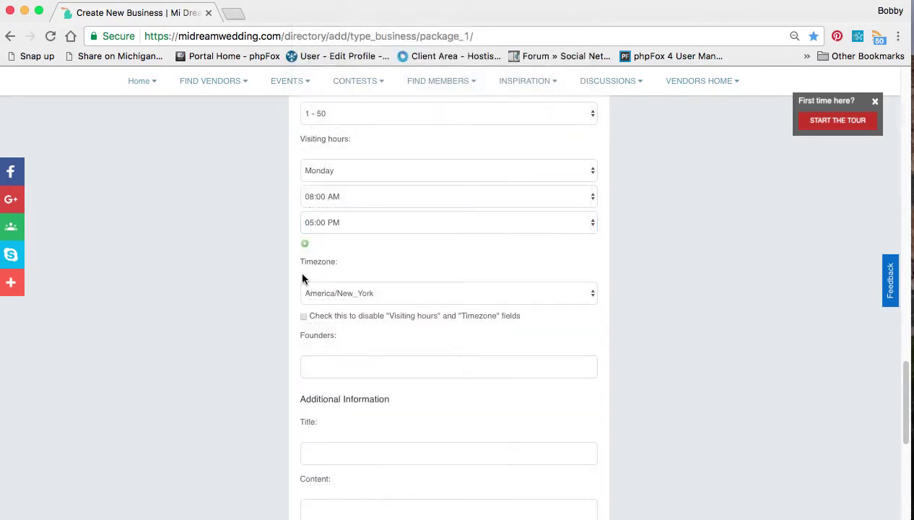
# Add an empty Tuesday hours row and disable visiting hours and timezone
pyautogui.click(304, 243)
pyautogui.click(339, 267)
pyautogui.click(337, 275)
pyautogui.click(340, 292)
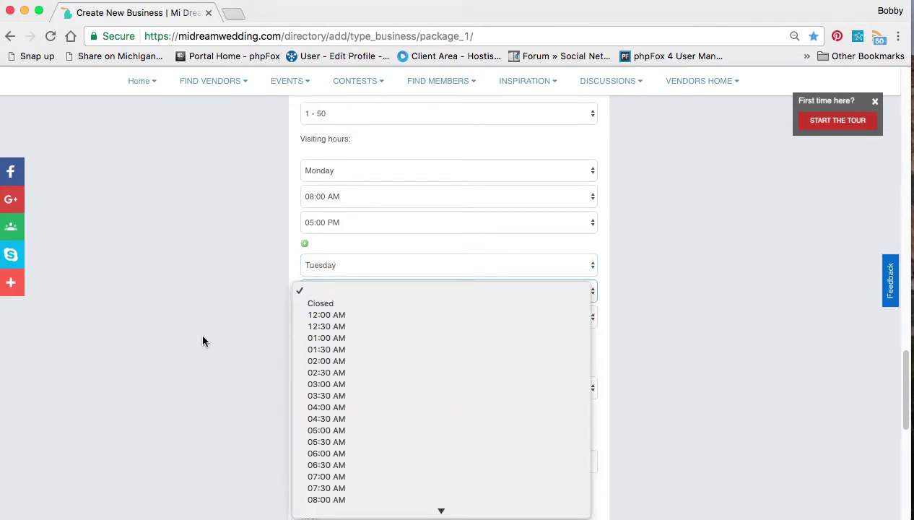
pyautogui.click(815, 363)
pyautogui.scroll(-3, 261, 345)
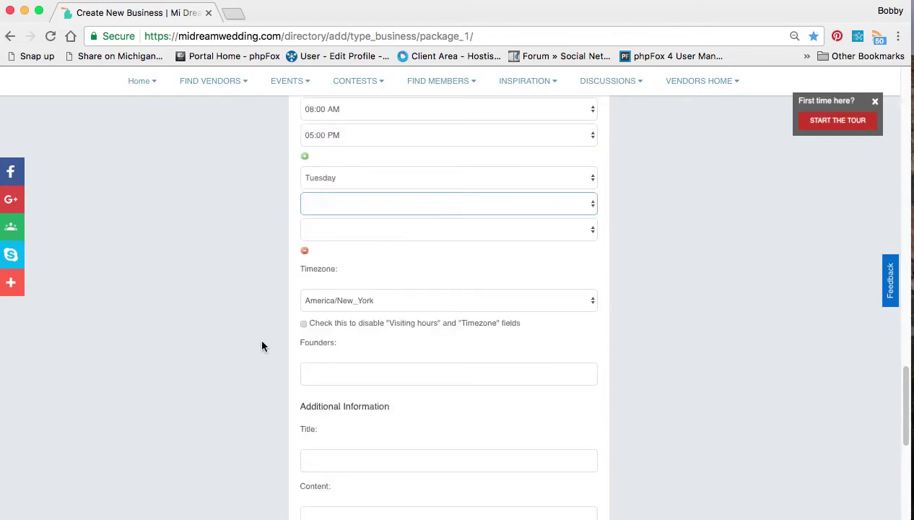
pyautogui.scroll(5, 261, 346)
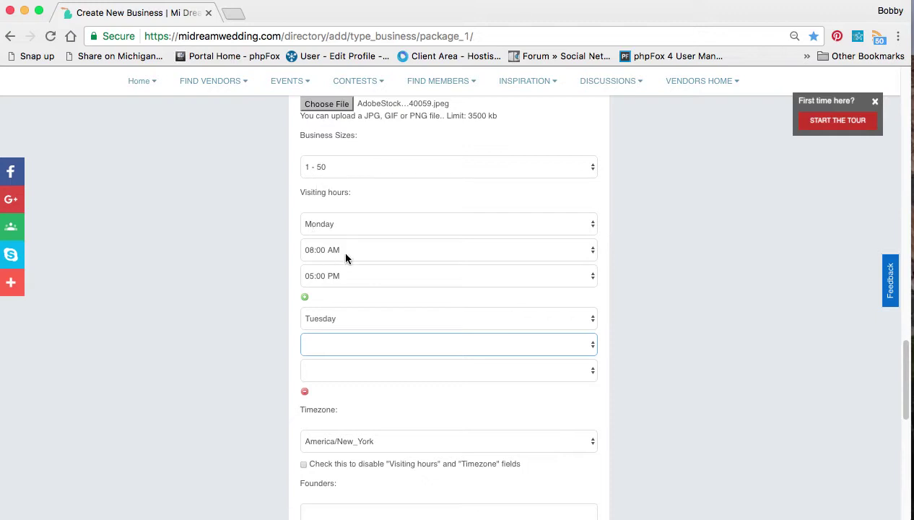
pyautogui.scroll(-4, 315, 332)
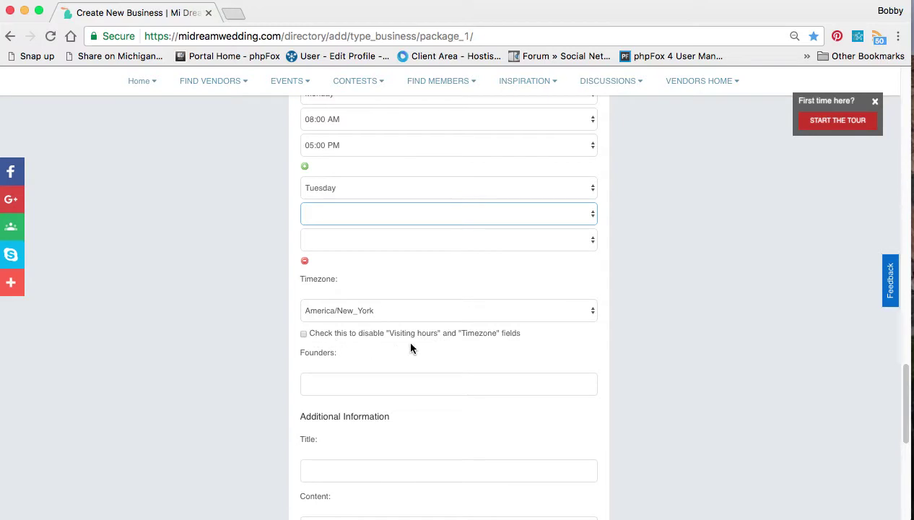
pyautogui.click(304, 335)
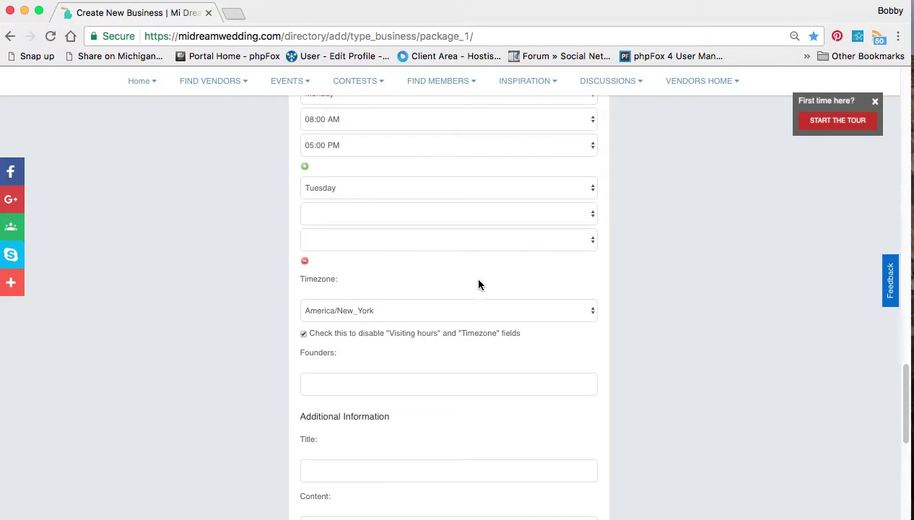
pyautogui.scroll(-3, 478, 284)
pyautogui.click(373, 219)
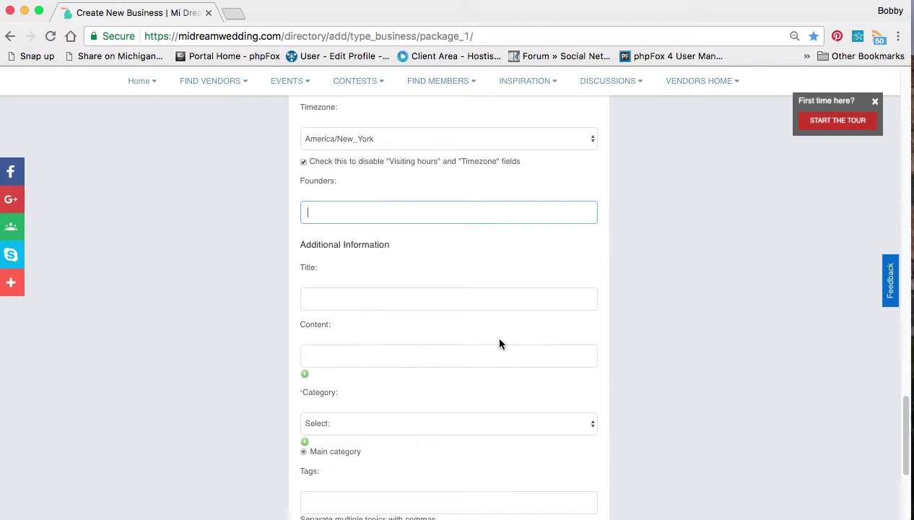
pyautogui.scroll(-2, 554, 341)
pyautogui.scroll(-1, 554, 339)
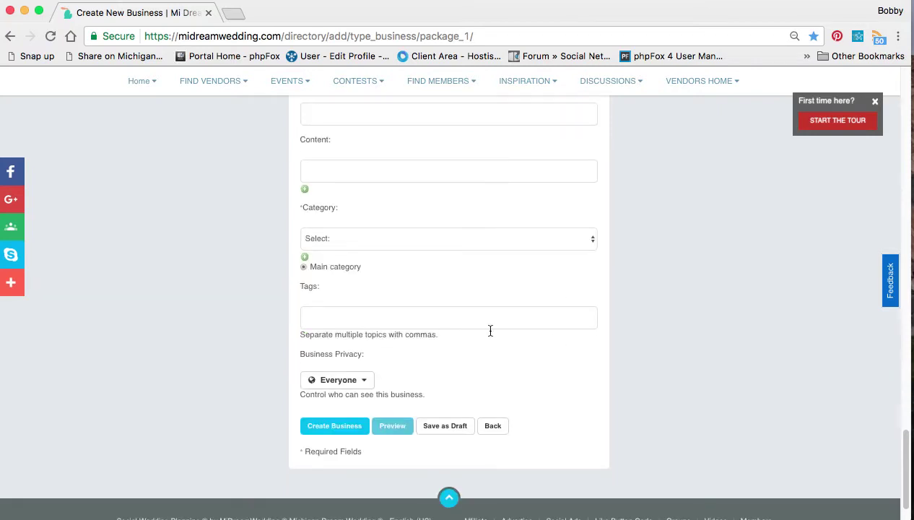
pyautogui.click(445, 118)
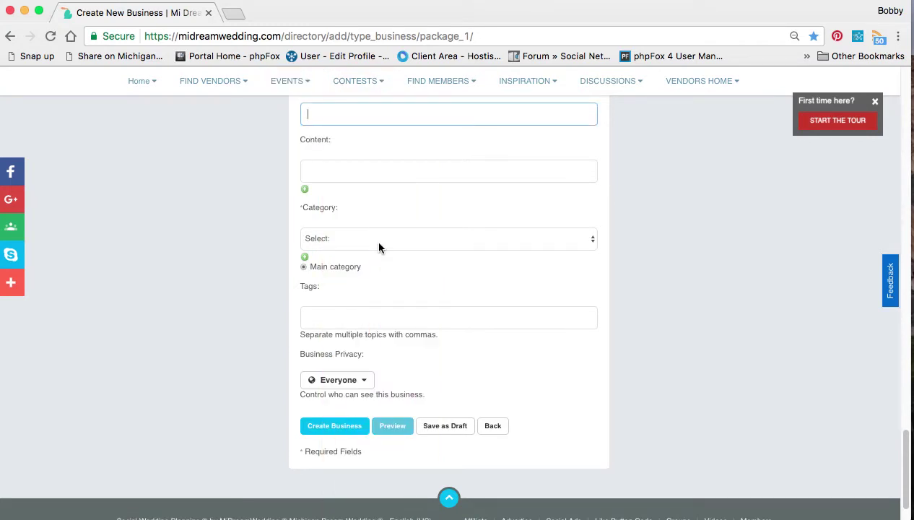
pyautogui.scroll(-1, 379, 246)
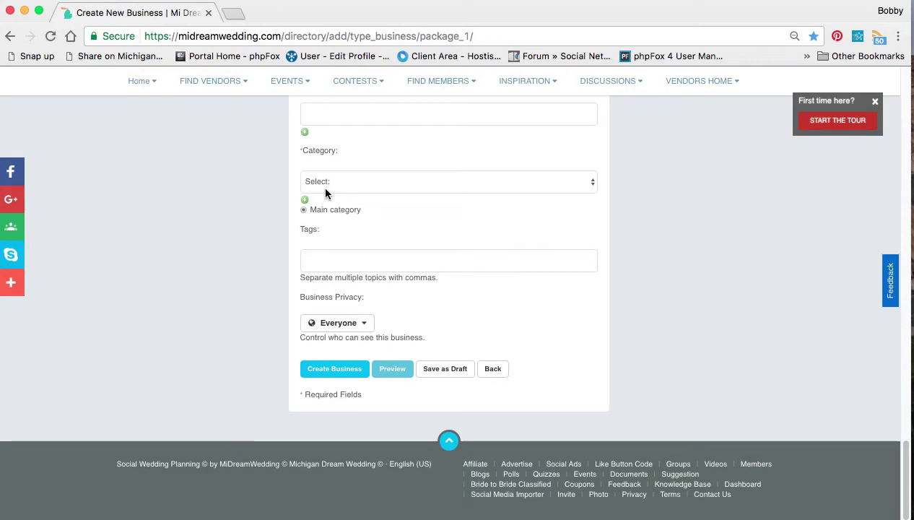
pyautogui.click(325, 189)
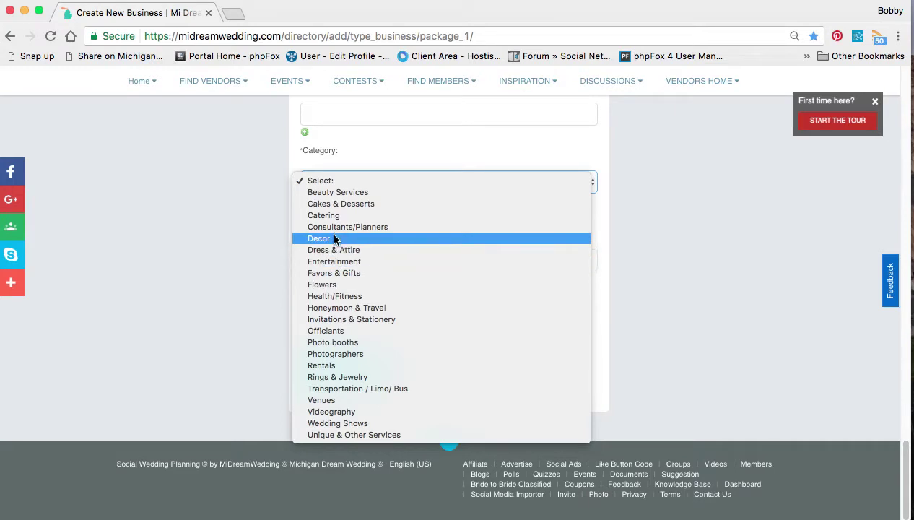
# Add categories Entertainment > DJ / Disc Jockey and Entertainment > Ceremony Music
pyautogui.click(334, 262)
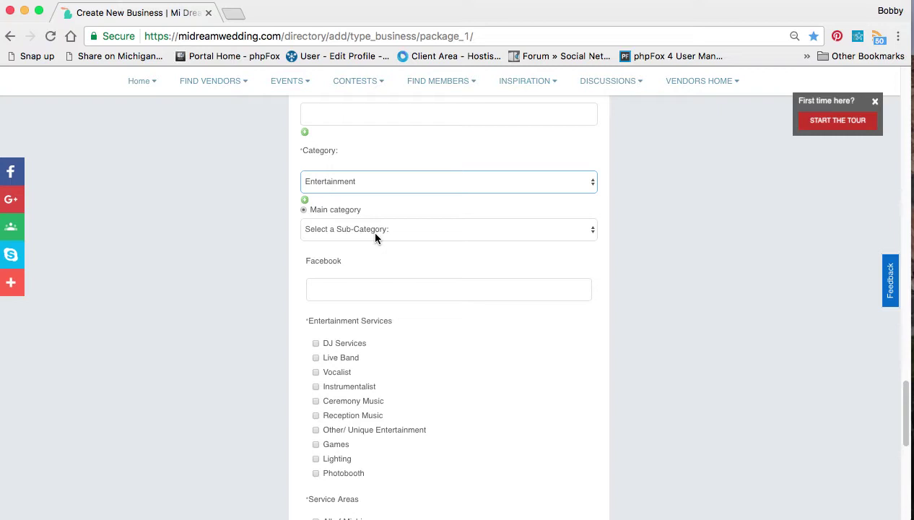
pyautogui.click(375, 234)
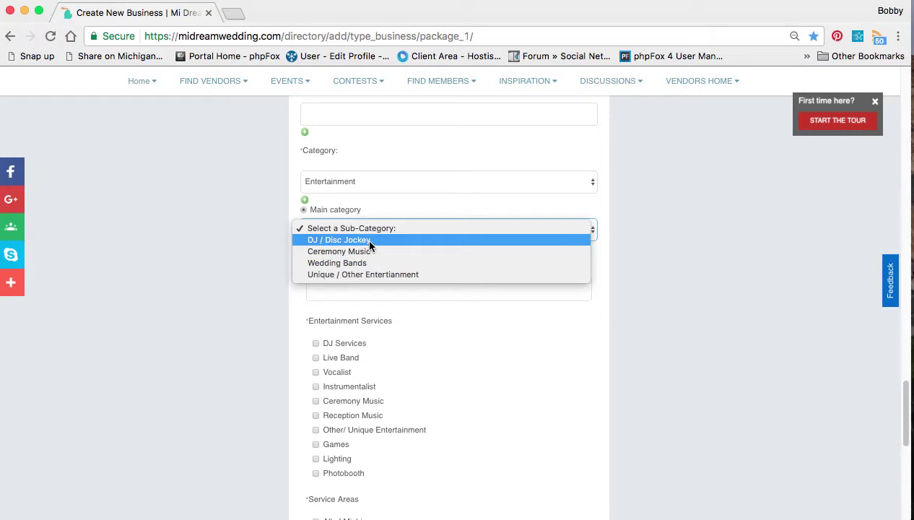
pyautogui.click(369, 240)
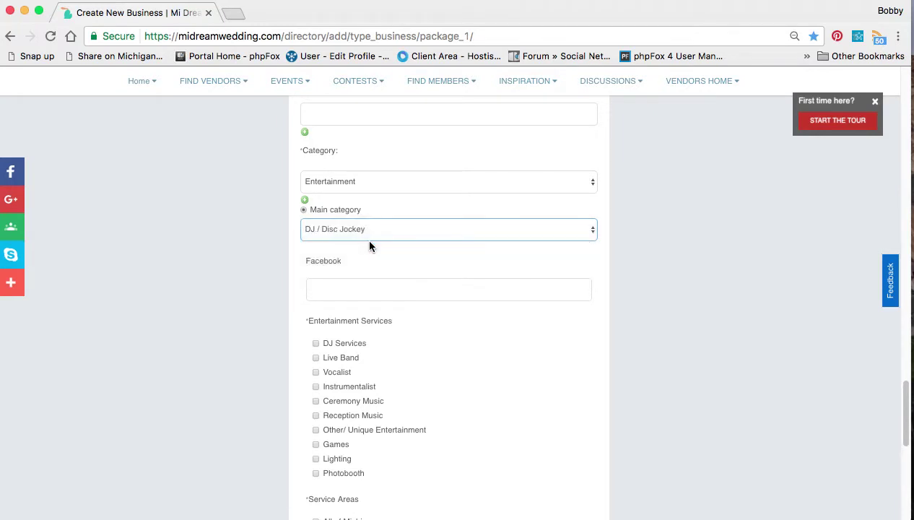
pyautogui.click(304, 202)
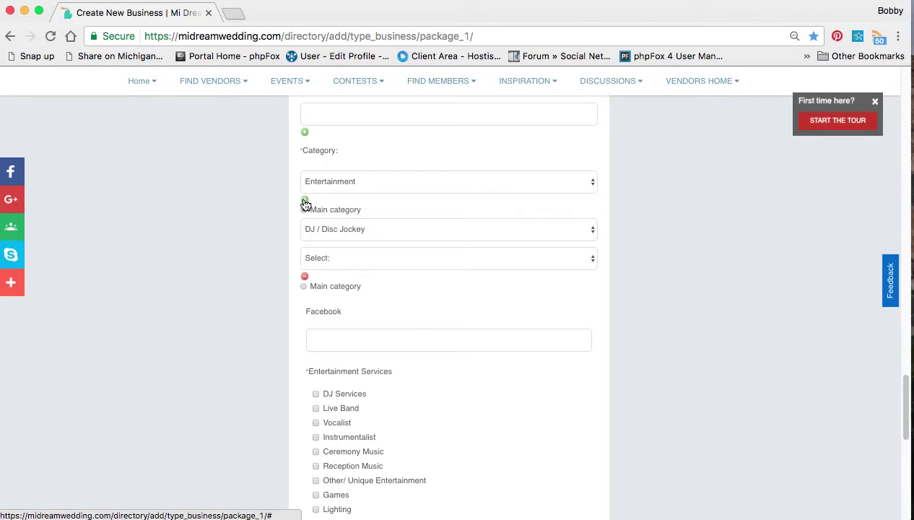
pyautogui.click(305, 203)
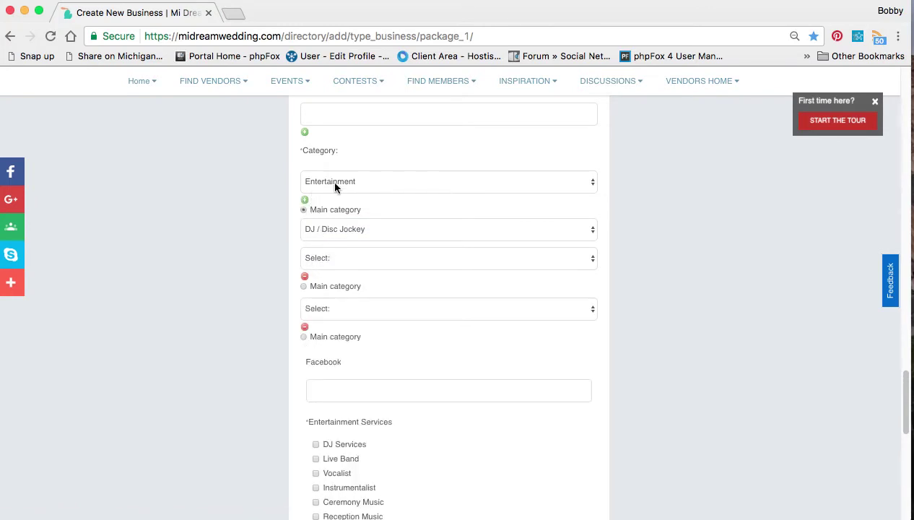
pyautogui.click(332, 260)
pyautogui.click(347, 337)
pyautogui.click(343, 305)
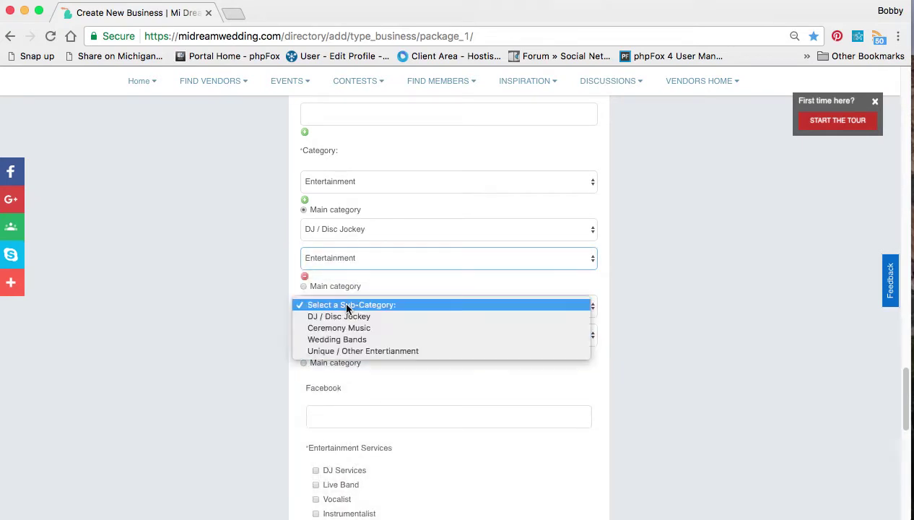
pyautogui.click(351, 331)
# Set the third category to Decor > Lighting / Uplighting
pyautogui.click(348, 337)
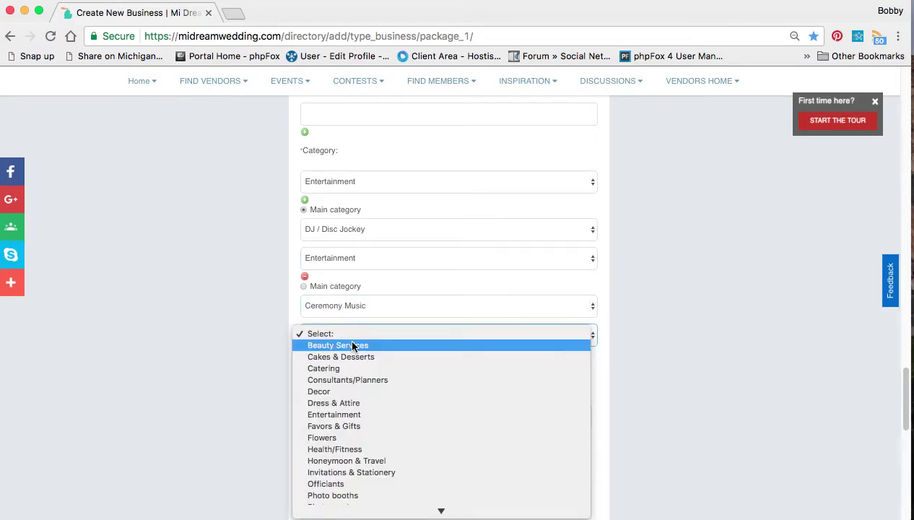
pyautogui.scroll(-3, 352, 432)
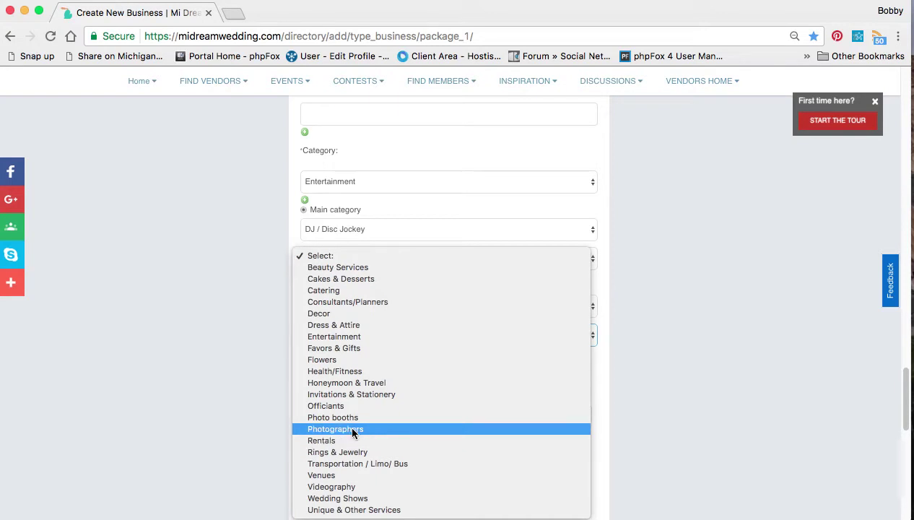
pyautogui.click(353, 419)
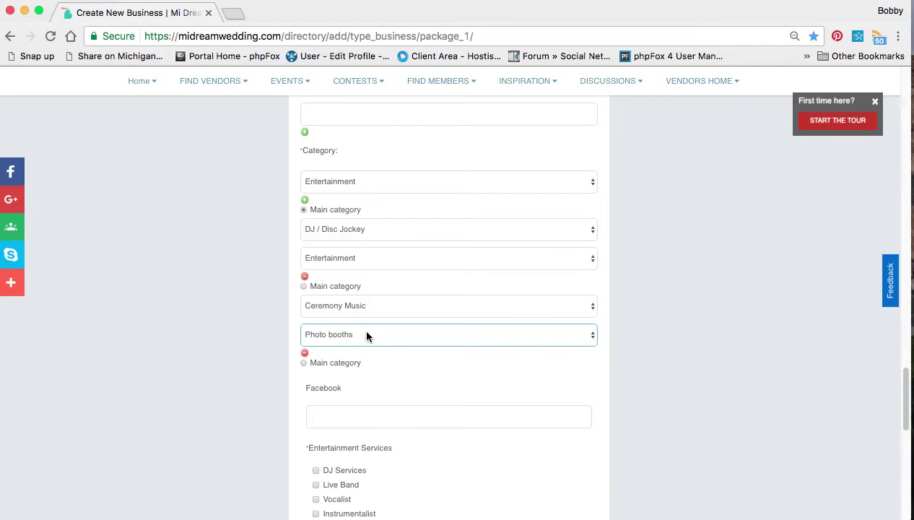
pyautogui.click(368, 336)
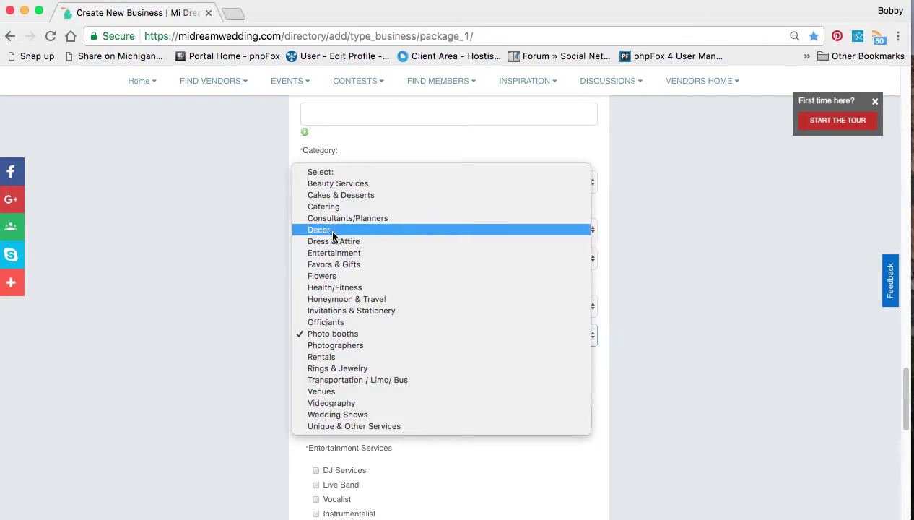
pyautogui.press('Escape')
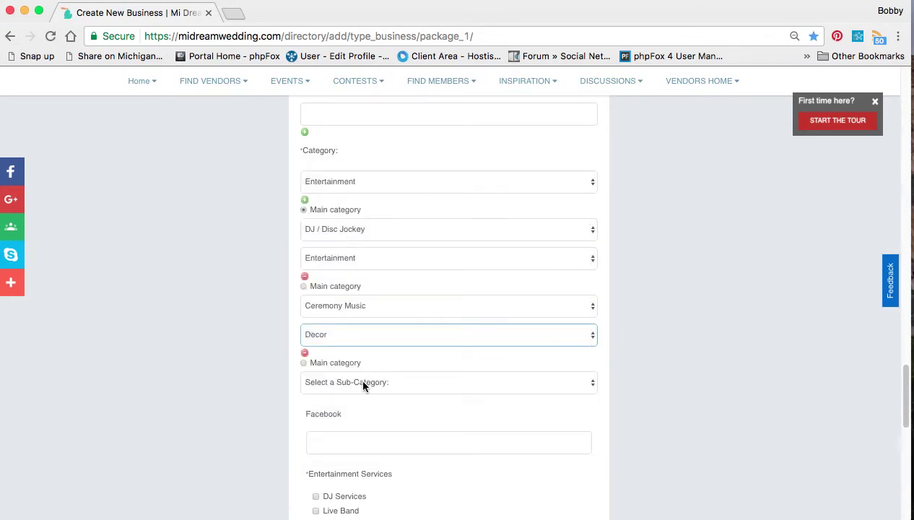
pyautogui.click(361, 379)
pyautogui.click(364, 416)
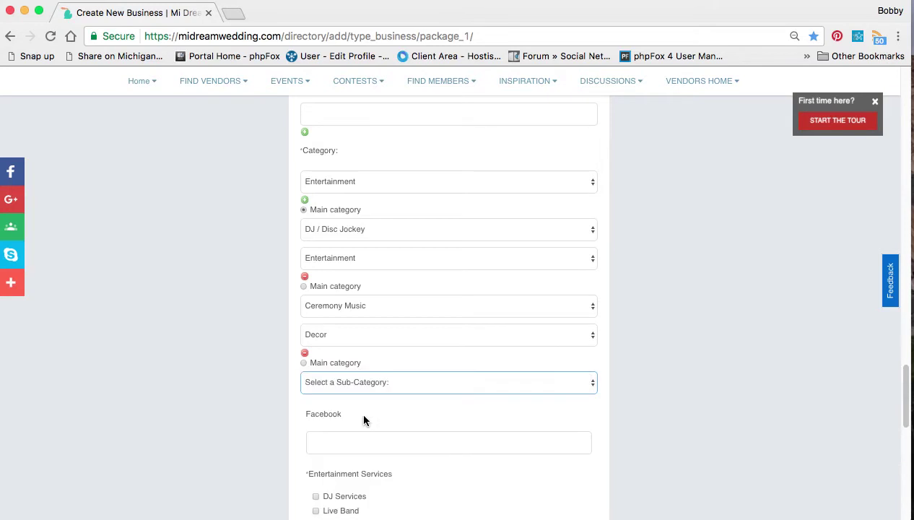
pyautogui.scroll(-3, 673, 426)
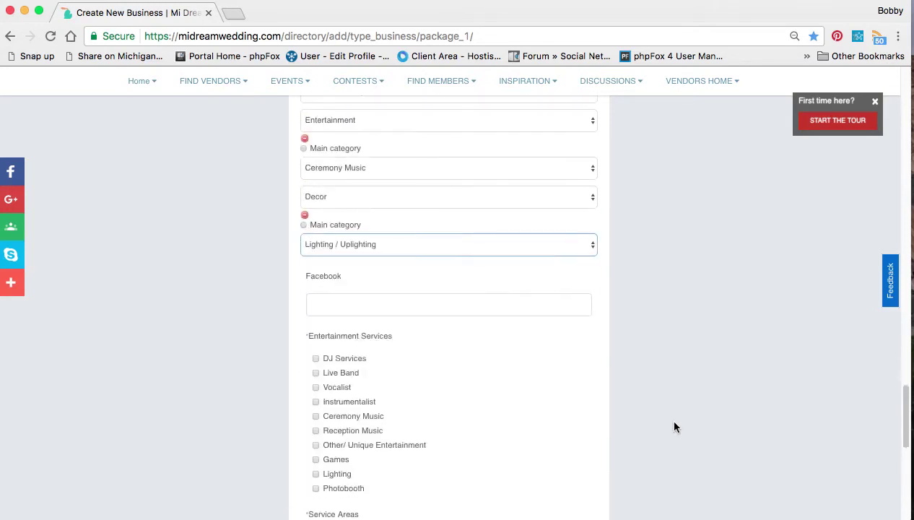
pyautogui.scroll(2, 543, 397)
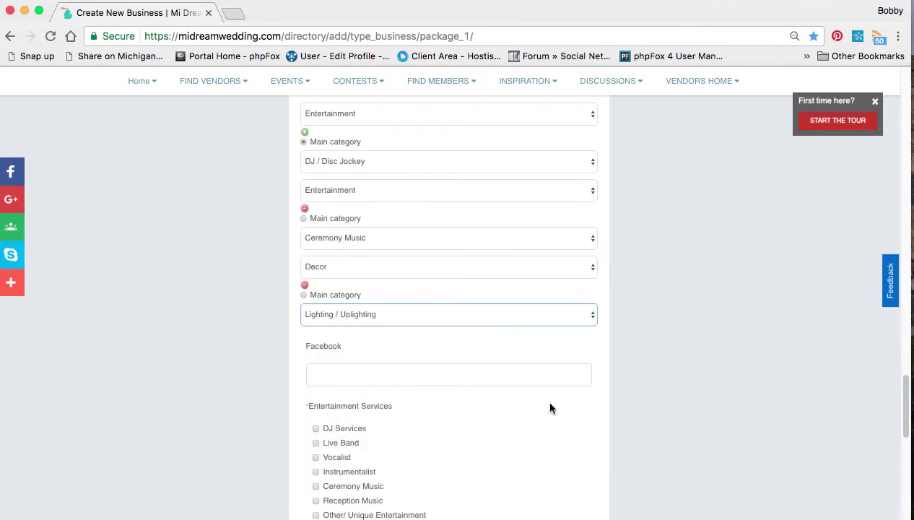
# Mark the Decor / Lighting / Uplighting row as the main category
pyautogui.click(303, 218)
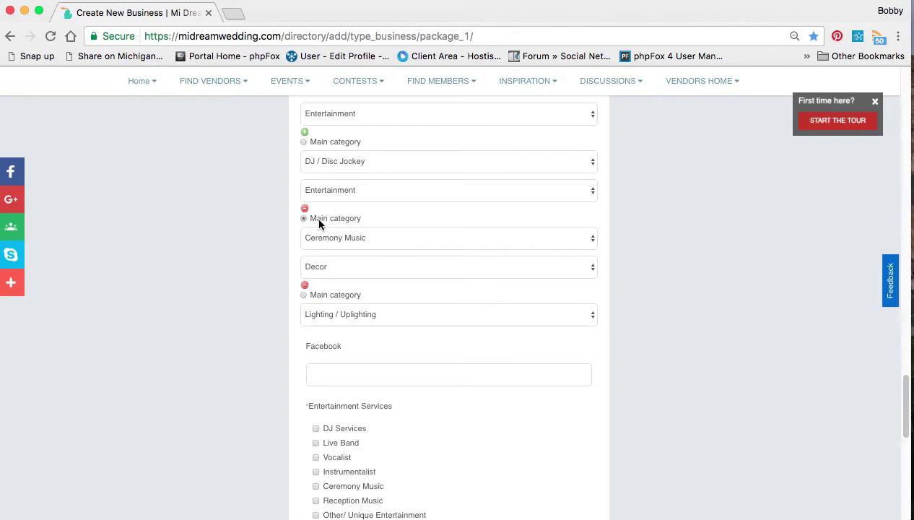
pyautogui.click(304, 296)
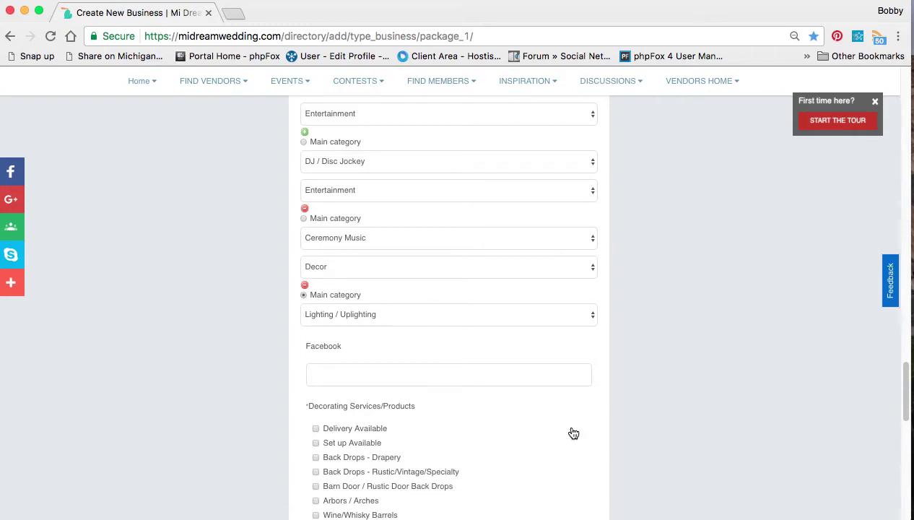
pyautogui.scroll(-5, 573, 433)
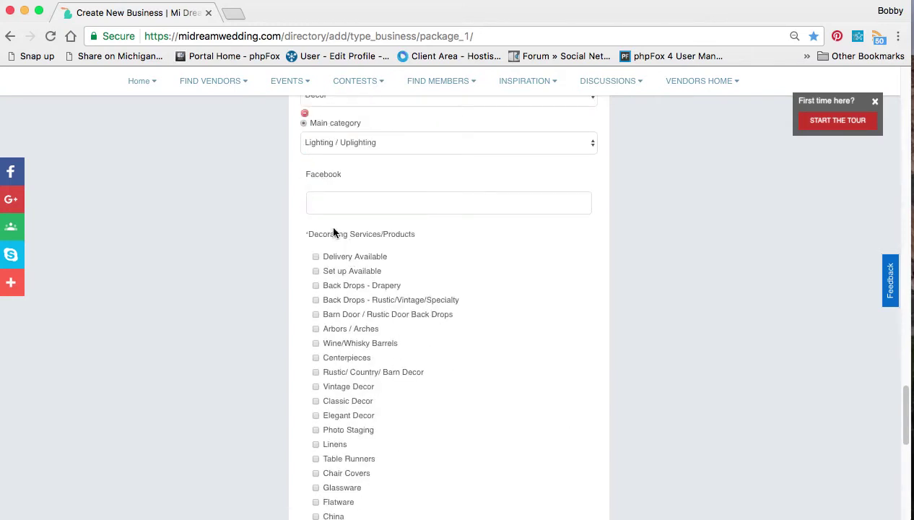
pyautogui.scroll(-4, 373, 462)
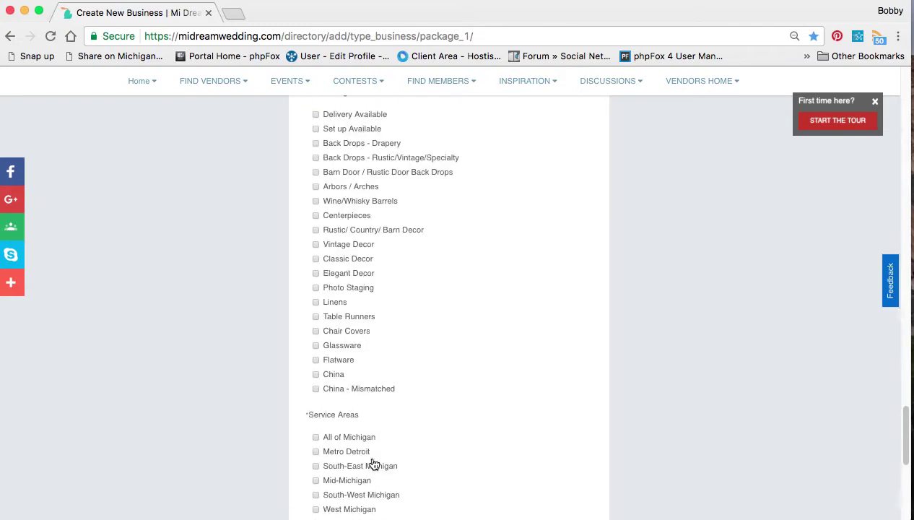
pyautogui.scroll(-3, 374, 462)
pyautogui.scroll(5, 373, 462)
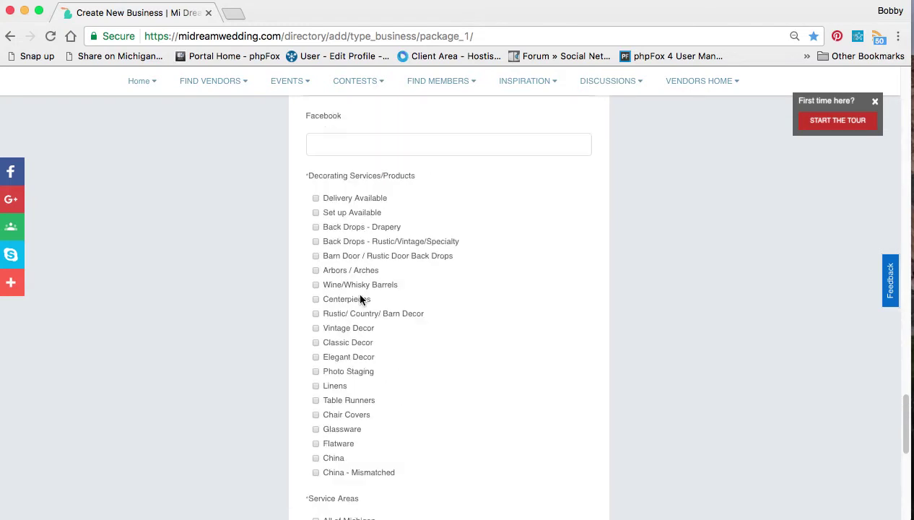
pyautogui.scroll(10, 414, 317)
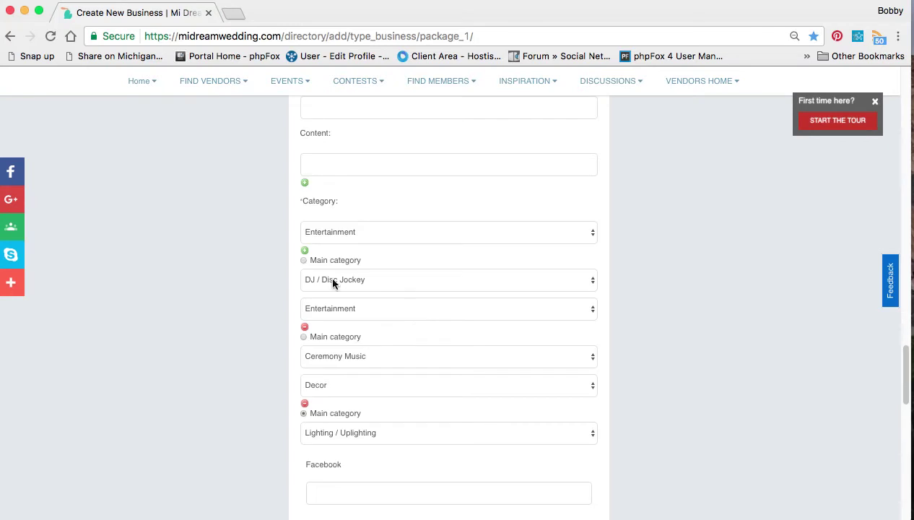
# Make DJ / Disc Jockey the main category instead
pyautogui.click(303, 263)
pyautogui.scroll(-2, 612, 388)
pyautogui.scroll(-5, 612, 384)
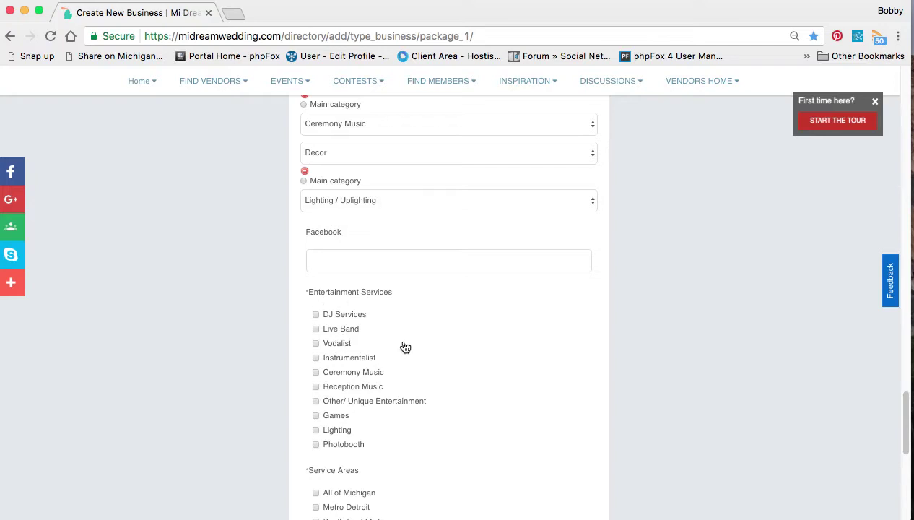
pyautogui.scroll(-1, 459, 365)
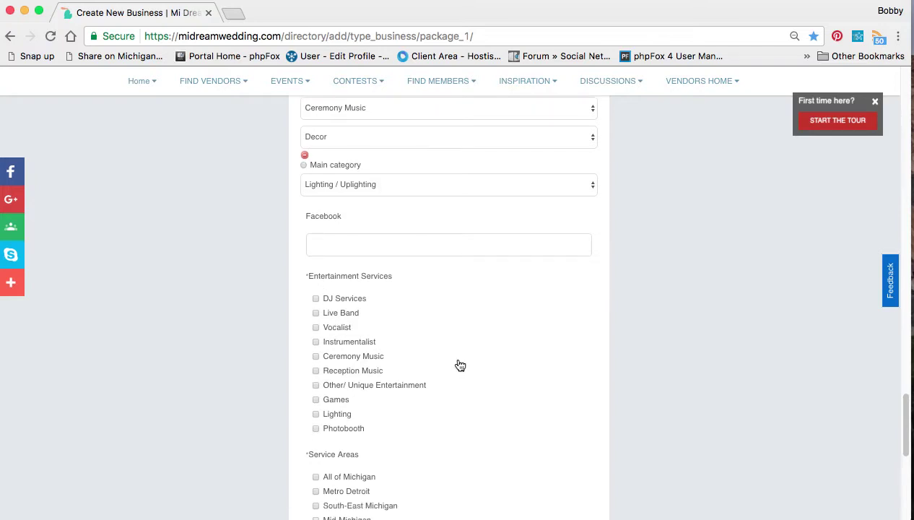
pyautogui.scroll(2, 460, 365)
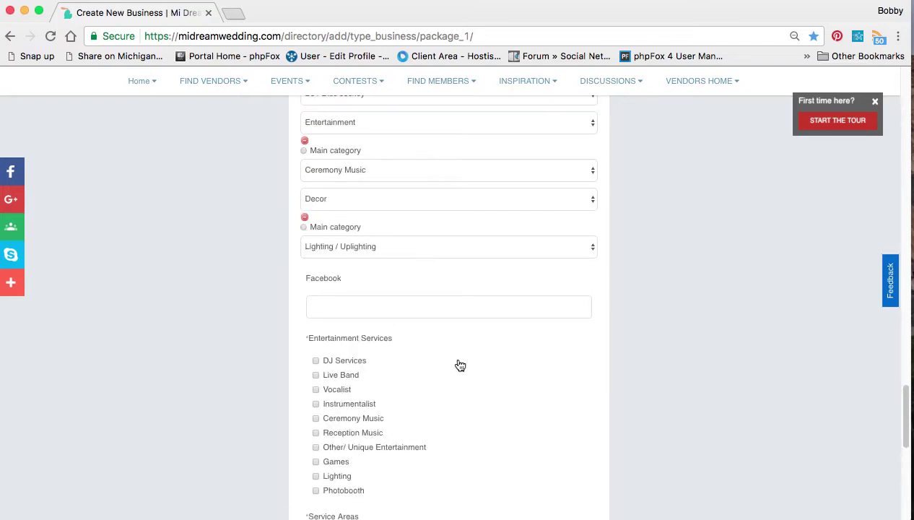
pyautogui.scroll(1, 460, 364)
pyautogui.scroll(-3, 458, 364)
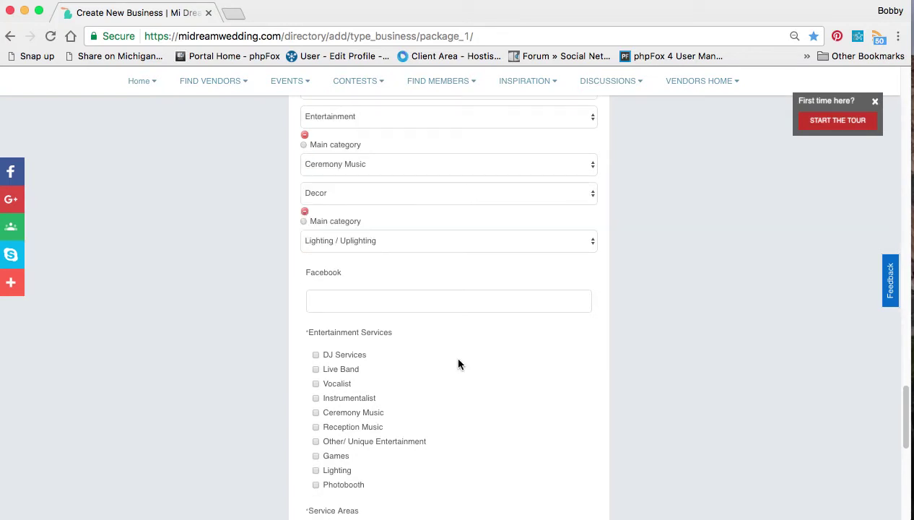
# Tick DJ Services, Ceremony Music, Reception Music, Lighting and Photobooth services
pyautogui.click(344, 285)
pyautogui.click(348, 341)
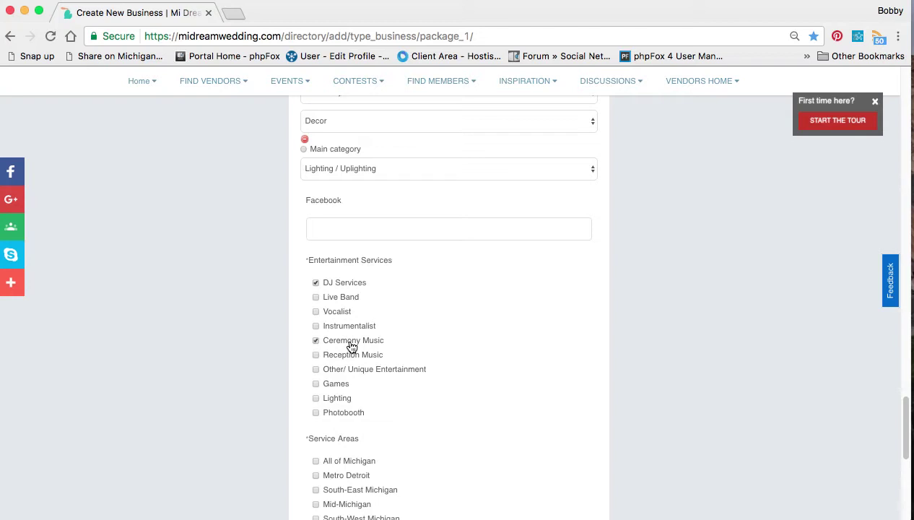
pyautogui.click(350, 356)
pyautogui.click(341, 401)
pyautogui.click(339, 413)
# Add Metro Detroit and All of Michigan as service areas
pyautogui.scroll(-5, 459, 423)
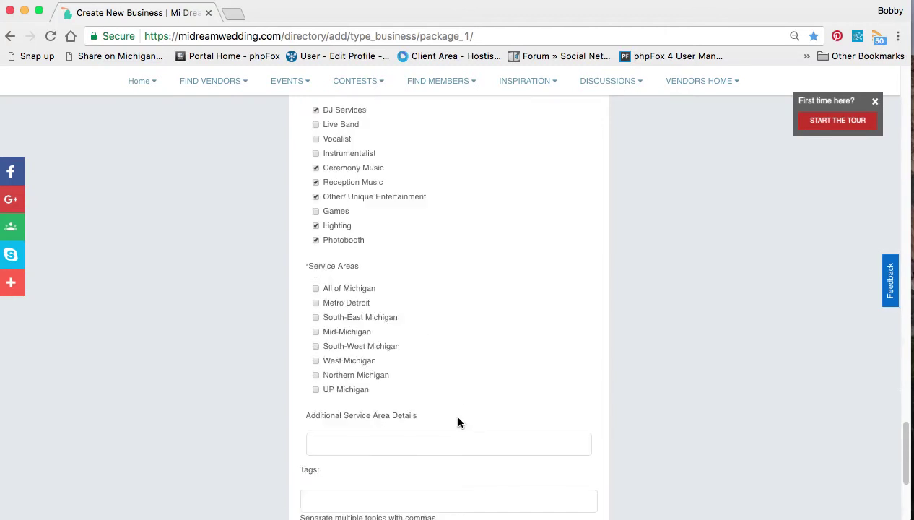
pyautogui.scroll(-2, 457, 422)
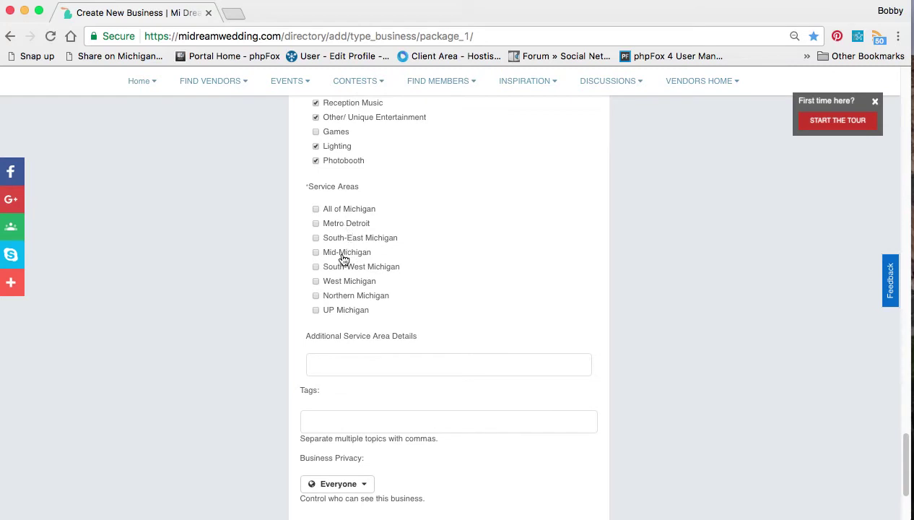
pyautogui.click(316, 224)
pyautogui.click(315, 210)
pyautogui.scroll(-3, 473, 296)
# Enter 'Located in Metro Detroit will travel anywhere.' as the additional service area note
pyautogui.click(378, 202)
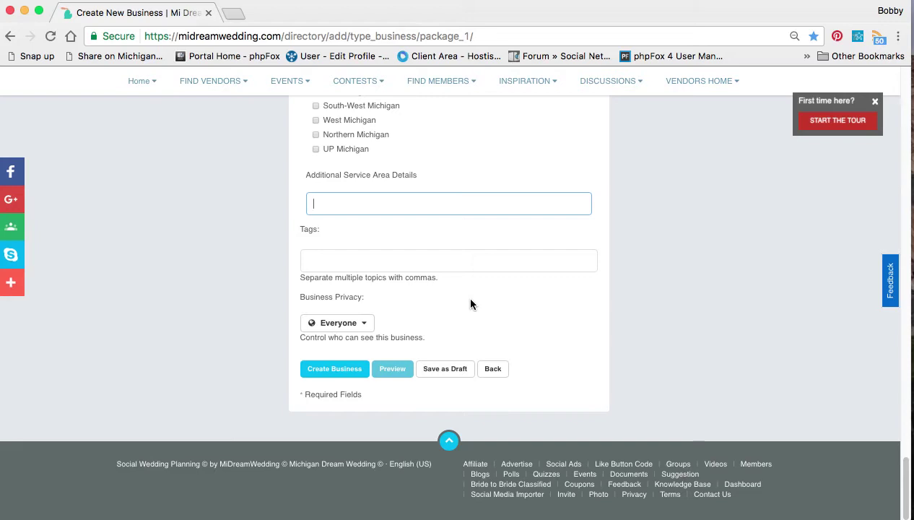
pyautogui.write('Located in Metro Detroit')
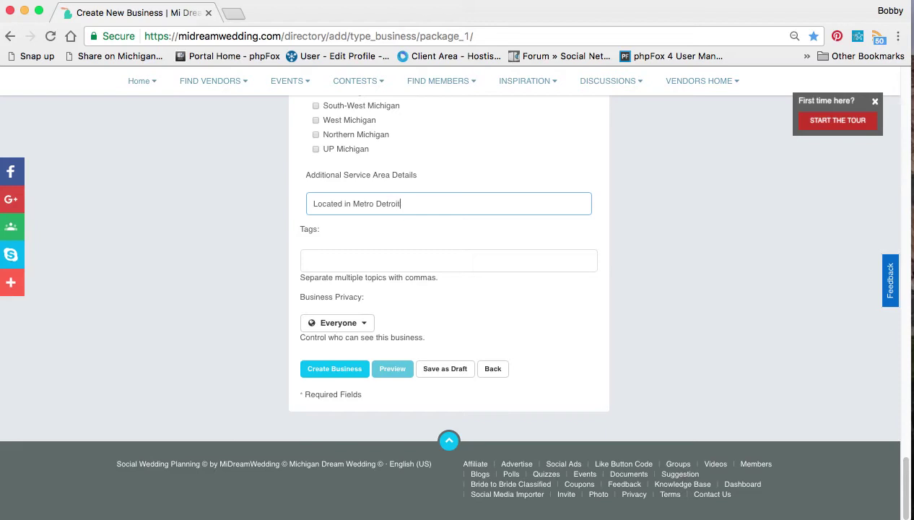
pyautogui.write(' will travel anywhere.')
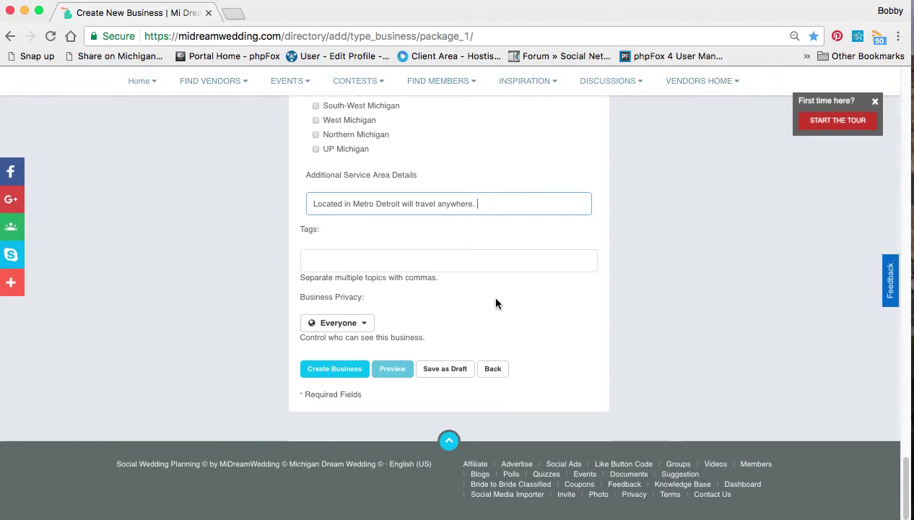
pyautogui.click(409, 260)
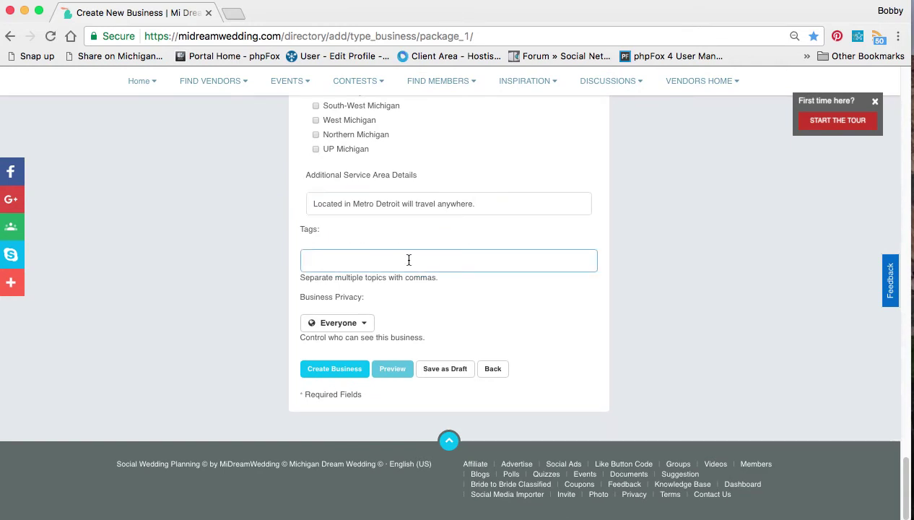
# Set the tags to 'dj, entertainment, uplighting', dropping the suggested photography and videography tags
pyautogui.write('dj')
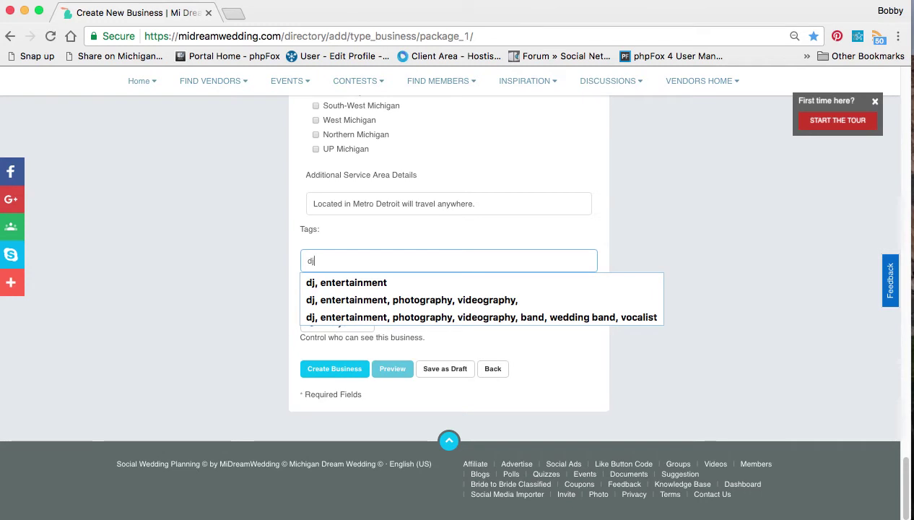
pyautogui.click(462, 300)
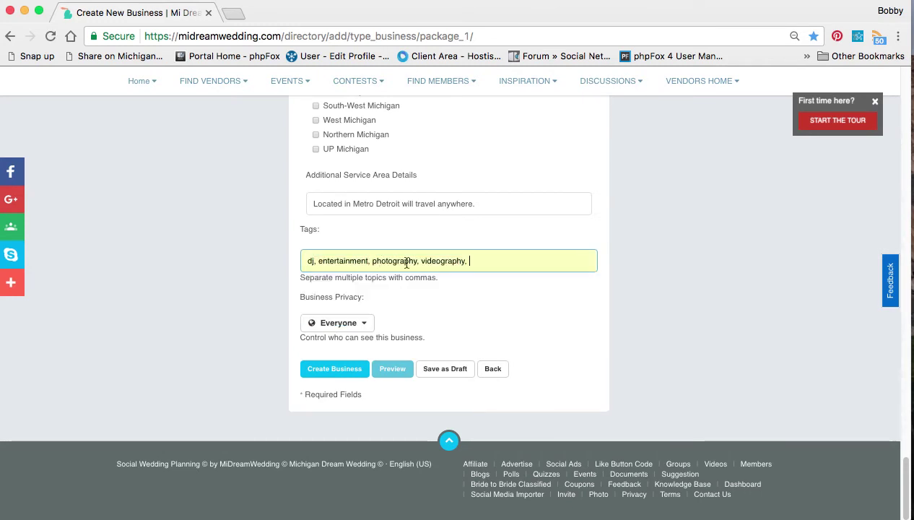
pyautogui.moveTo(478, 260); pyautogui.dragTo(370, 260)
pyautogui.press('BackSpace')
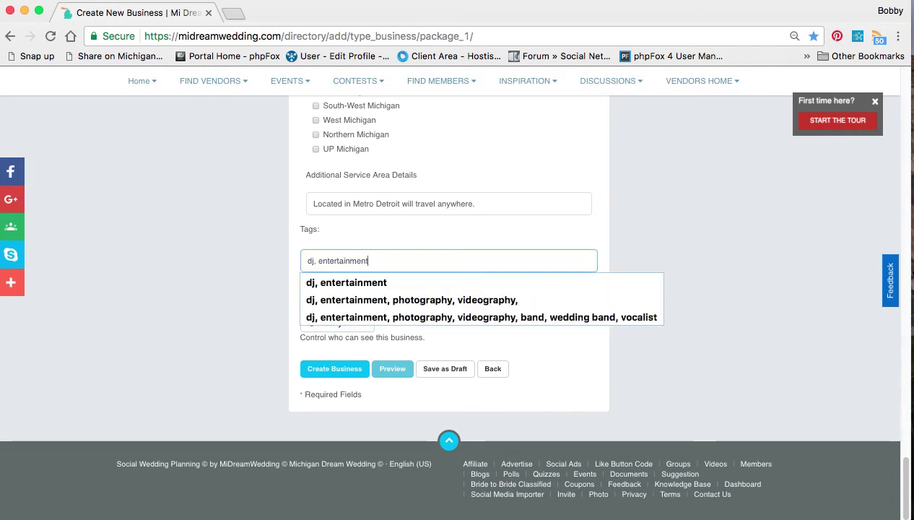
pyautogui.write(', ')
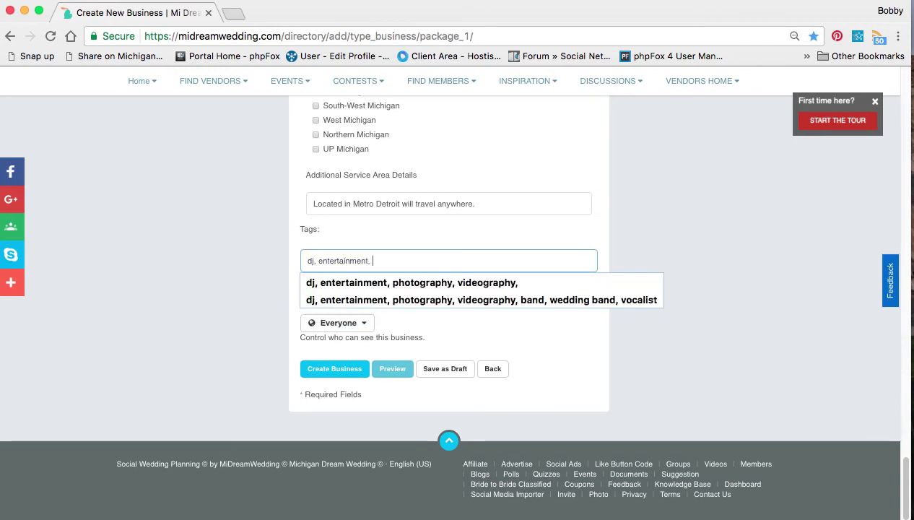
pyautogui.write('uplighting,')
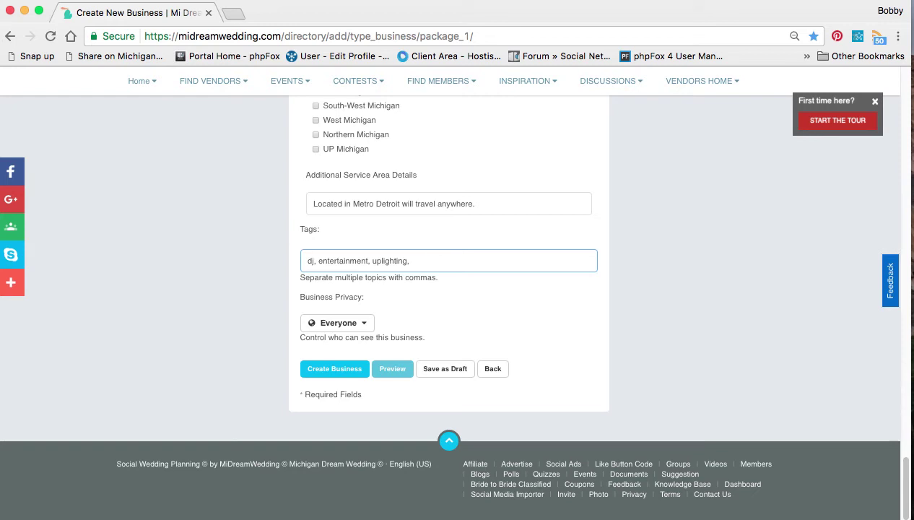
# Finish the tags, keep Business Privacy at Everyone, and create the Wedding DJ Best business
pyautogui.click(511, 293)
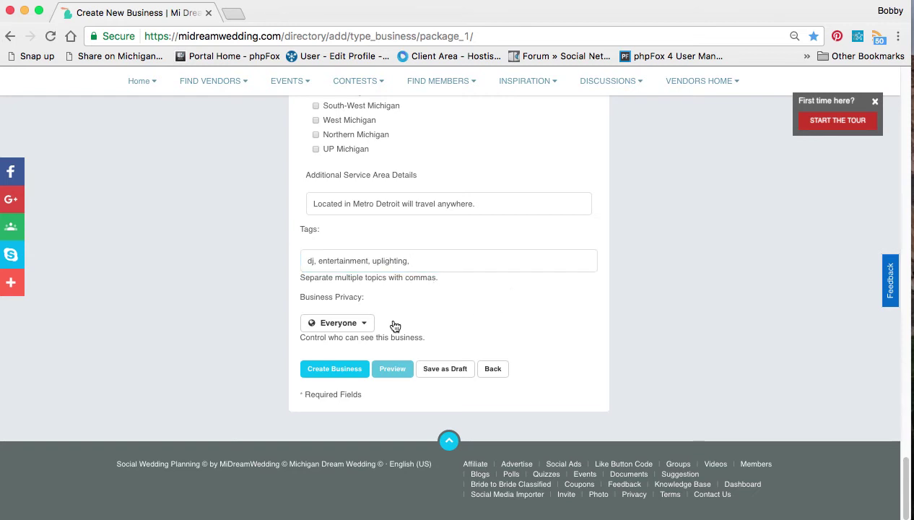
pyautogui.click(334, 324)
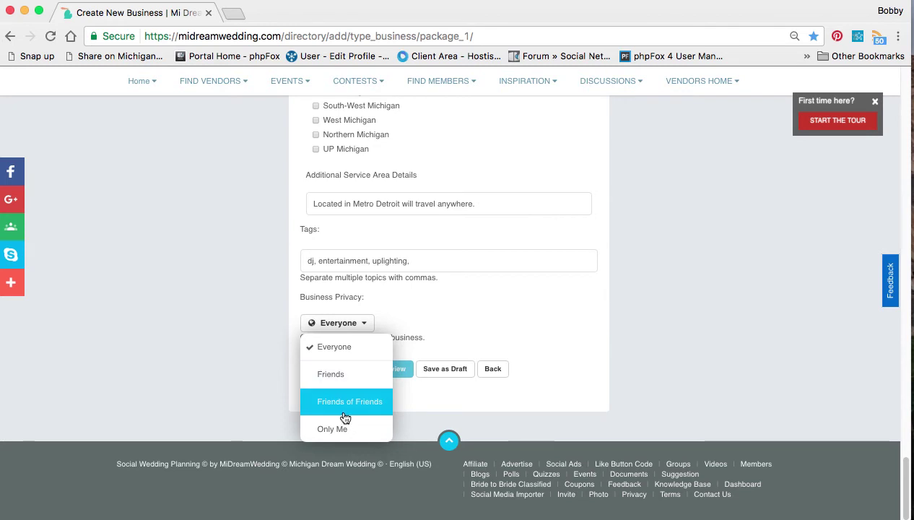
pyautogui.click(499, 324)
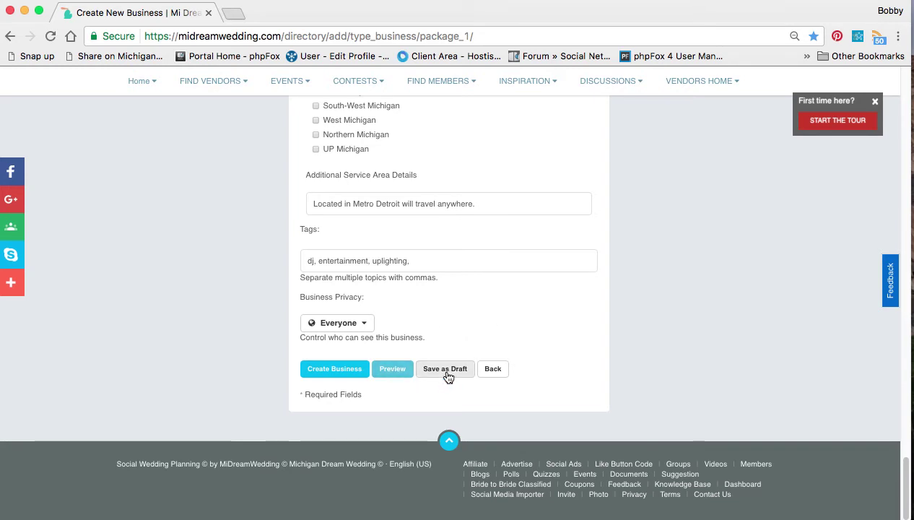
pyautogui.click(334, 369)
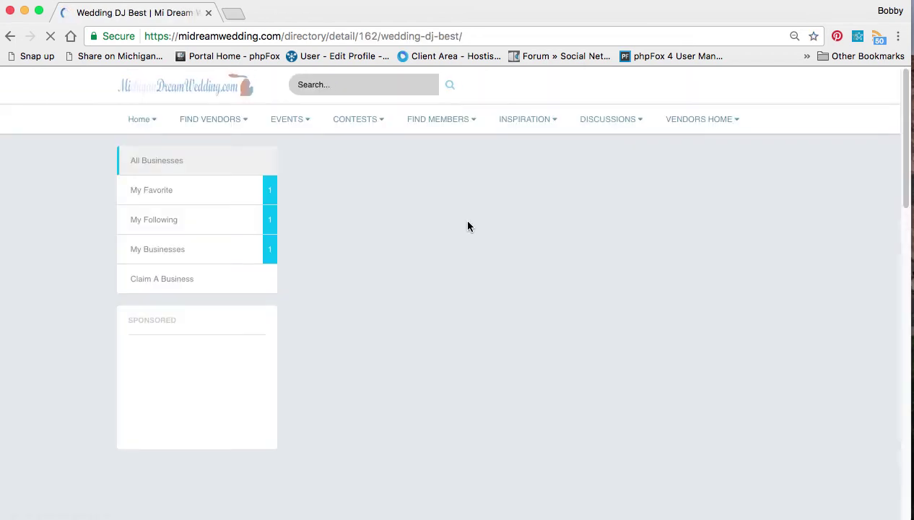
# Scroll the new Wedding DJ Best page to review its Detroit address, categories, contacts and map
pyautogui.scroll(-1, 468, 222)
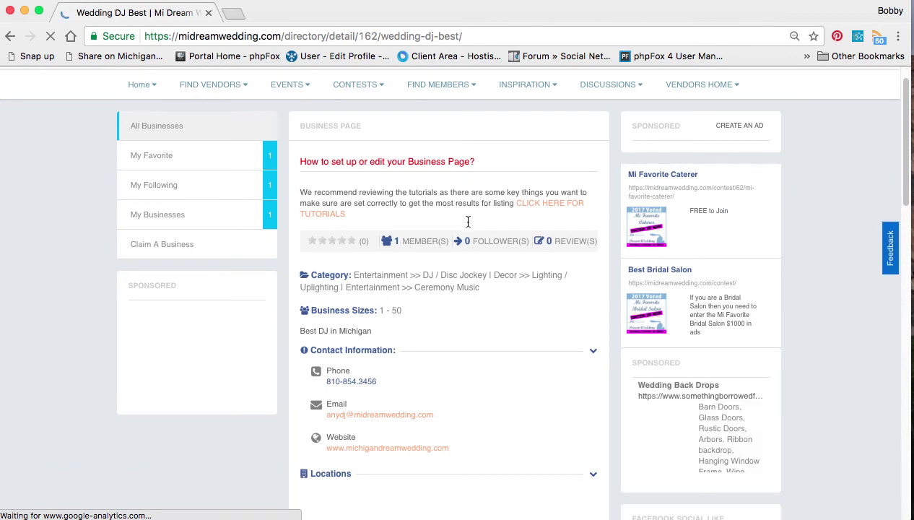
pyautogui.scroll(-1, 506, 238)
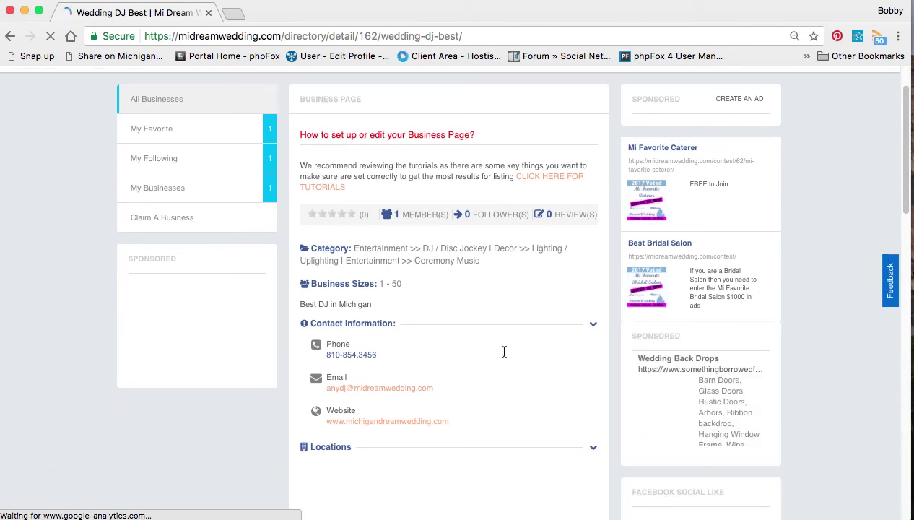
pyautogui.scroll(-5, 504, 351)
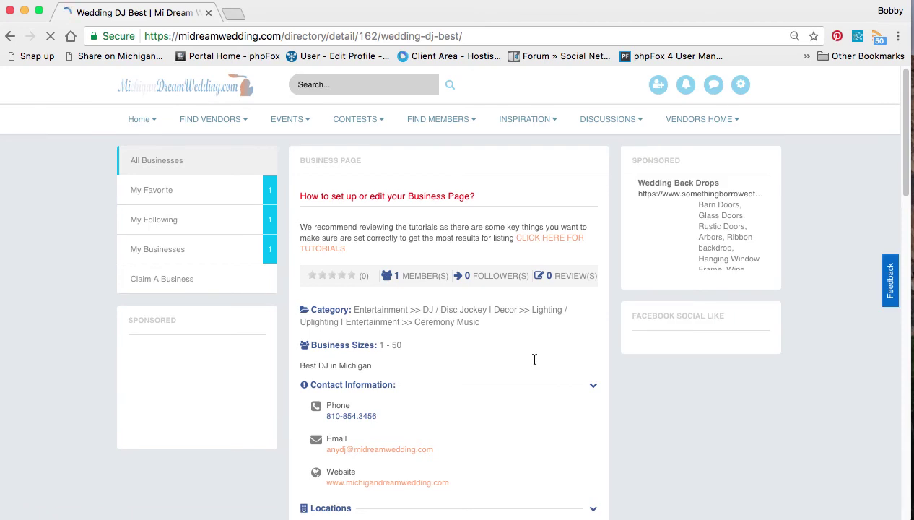
pyautogui.scroll(-3, 678, 434)
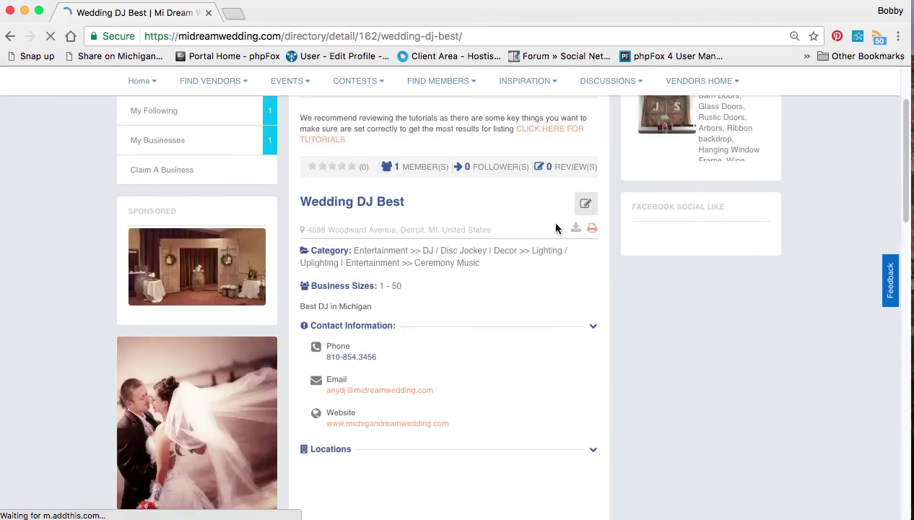